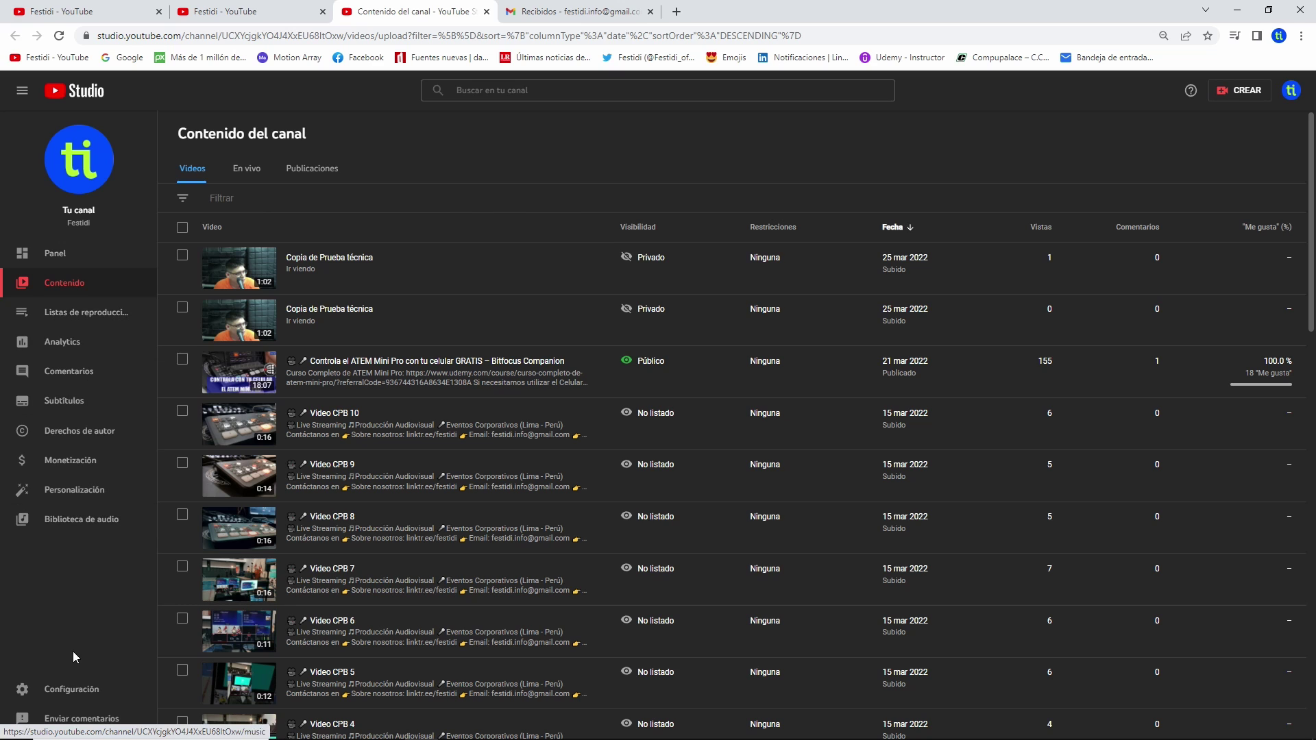
- Open the channel settings' Permisos page, showing the owner with the Propietario role
{"action": "left_click", "coordinate": [83, 691]}
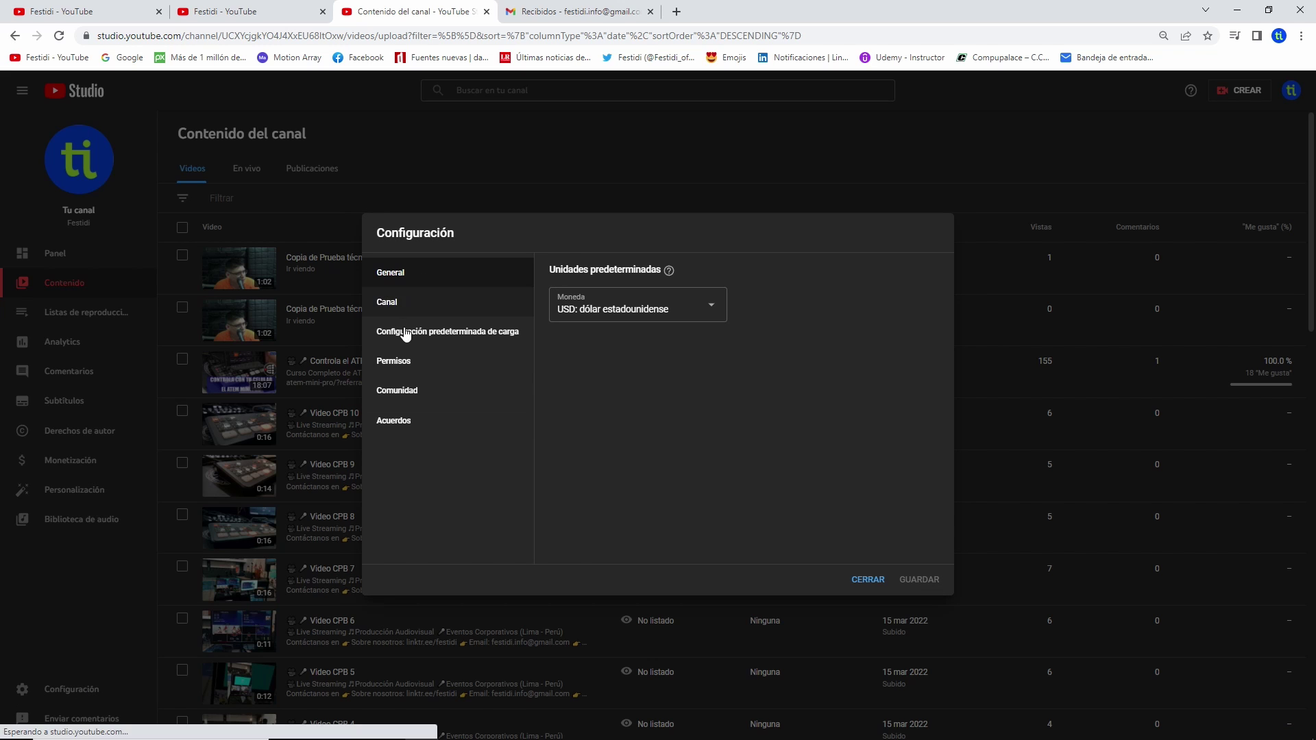
{"action": "left_click", "coordinate": [395, 366]}
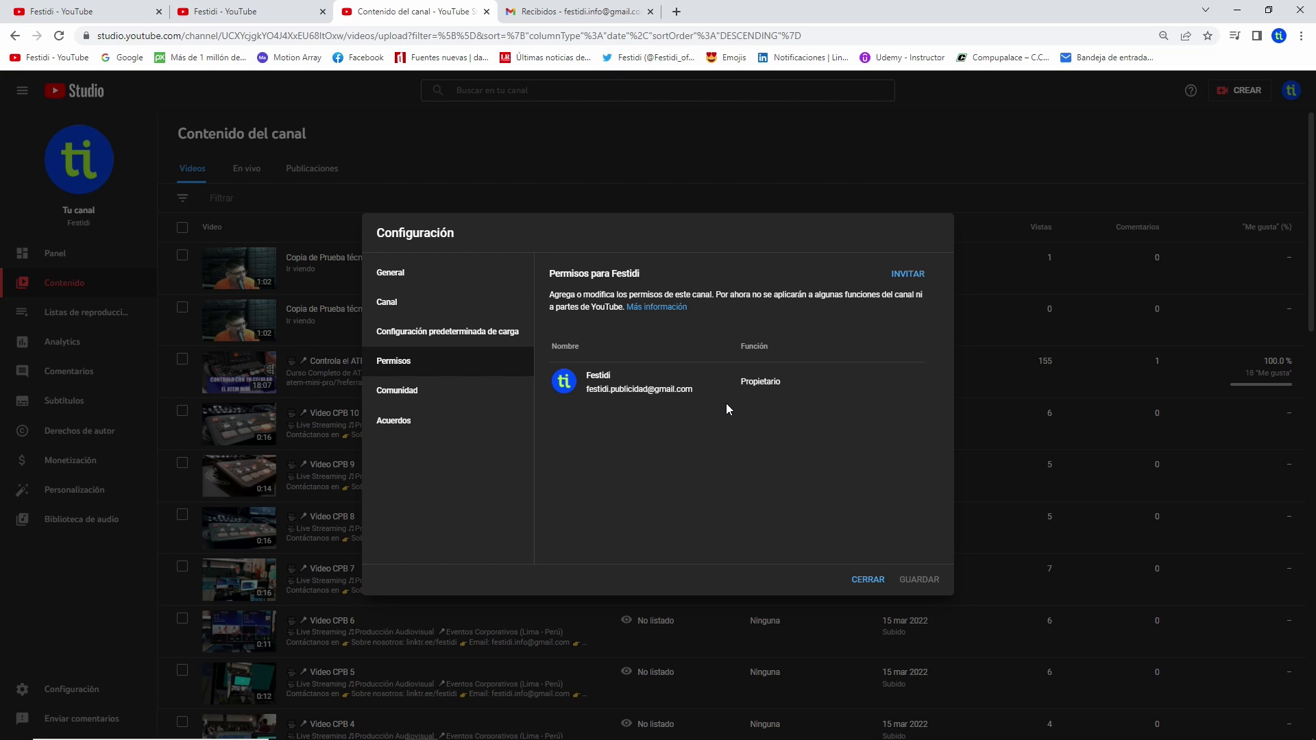
- Start a new channel invitation and enter the invitee's e-mail address in Correo electrónico
{"action": "left_click", "coordinate": [899, 274]}
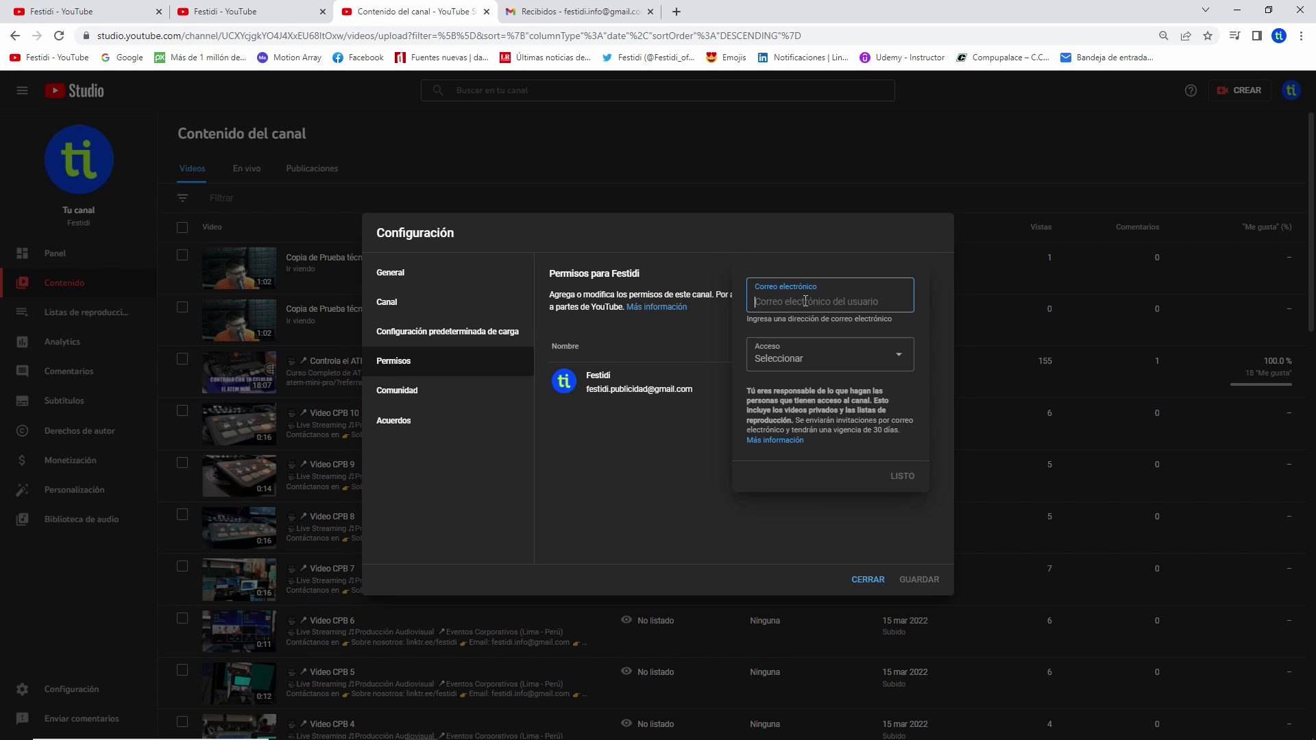
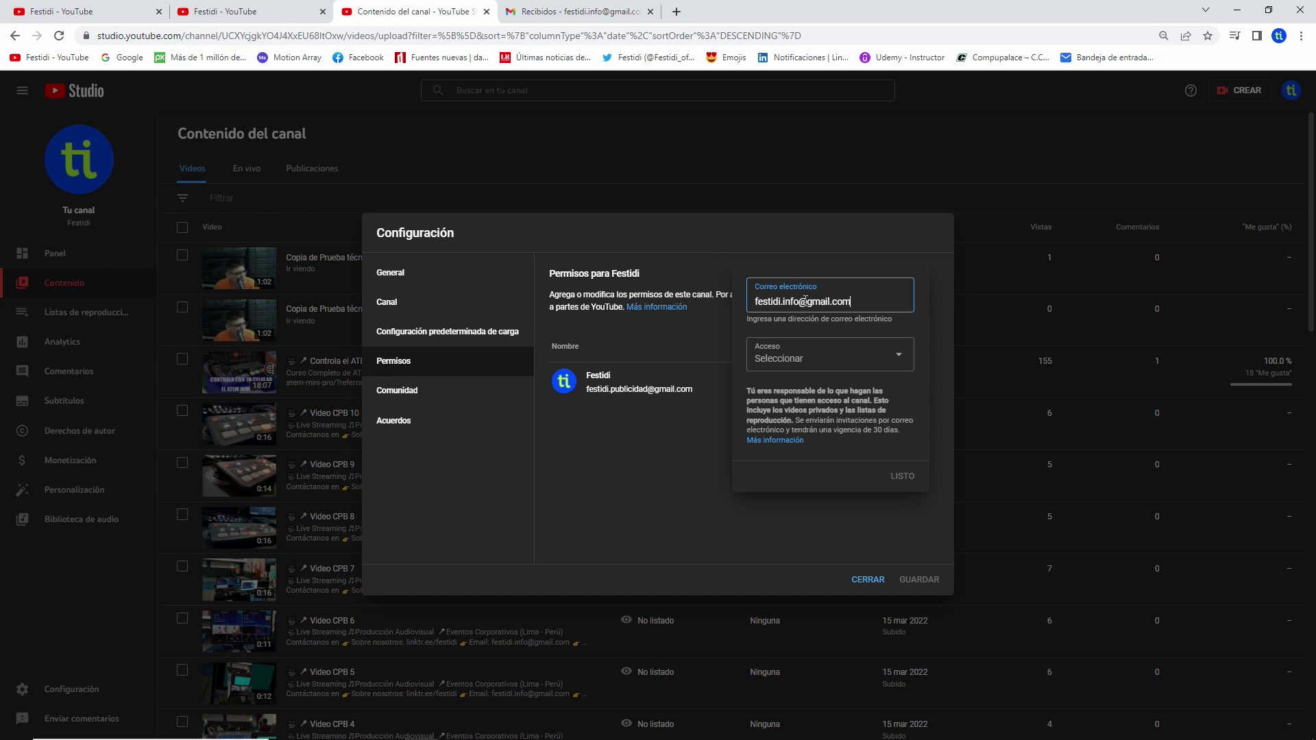
{"action": "left_click", "coordinate": [920, 303]}
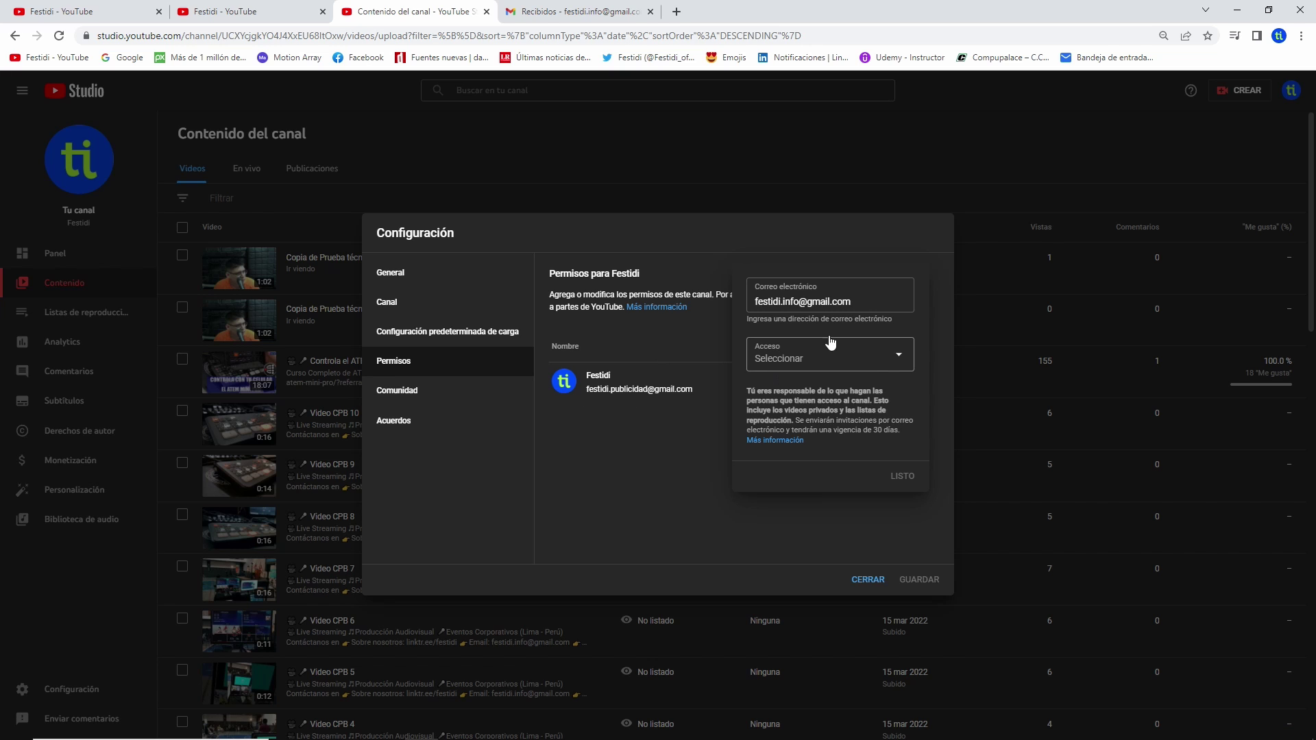
- Assign the invitee the Editor (limitado) access role and confirm with LISTO
{"action": "left_click", "coordinate": [897, 357]}
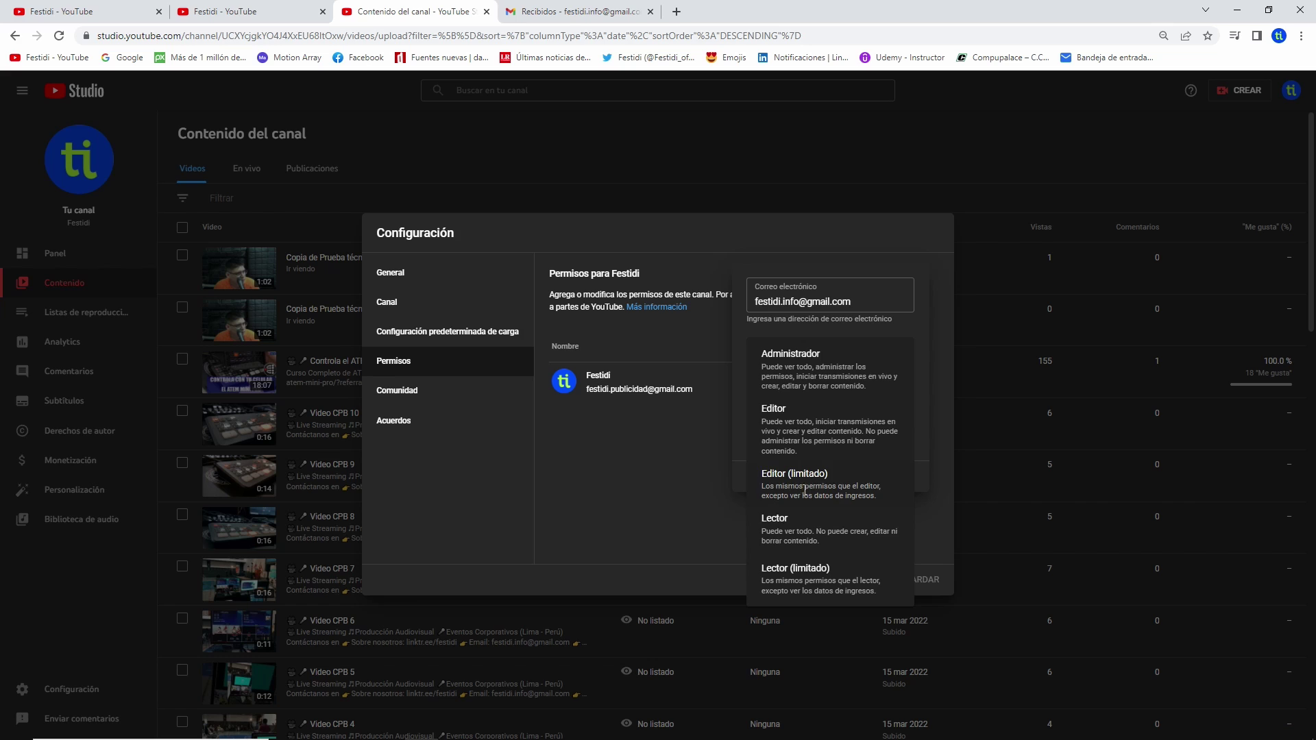
{"action": "left_click", "coordinate": [804, 488]}
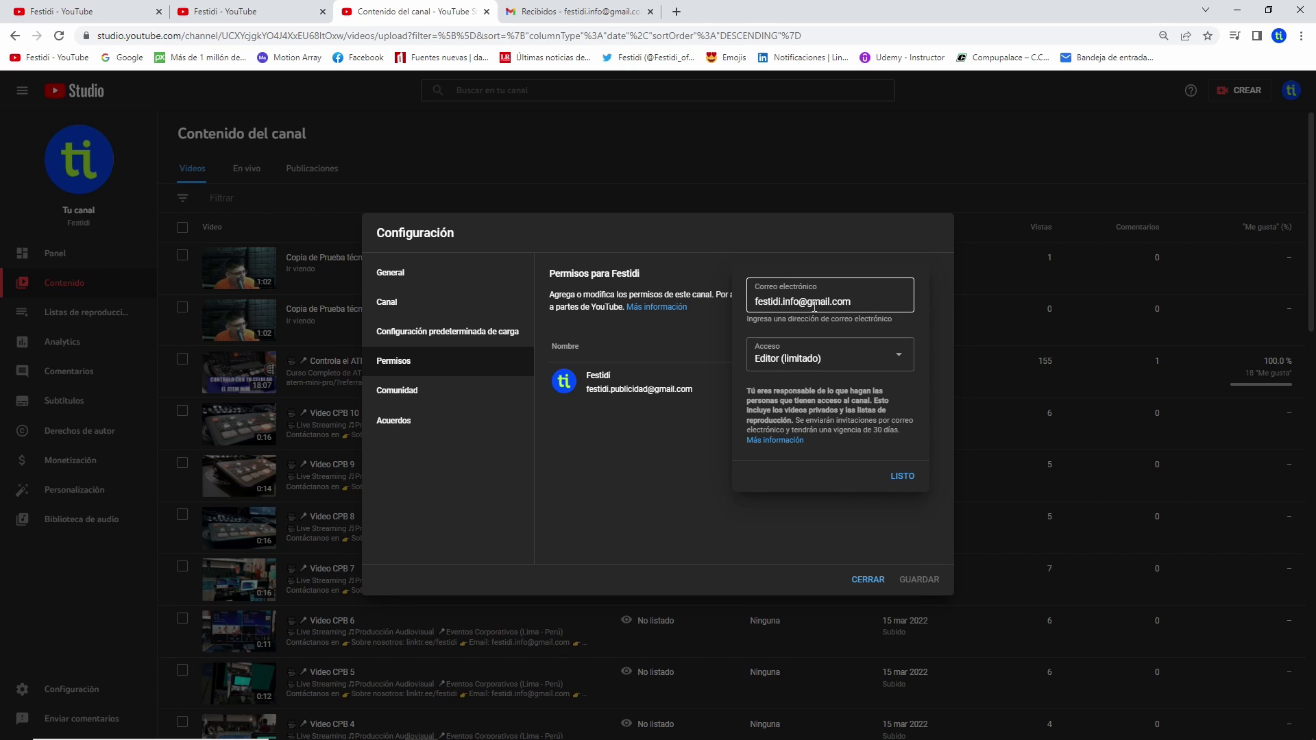
{"action": "left_click", "coordinate": [903, 477]}
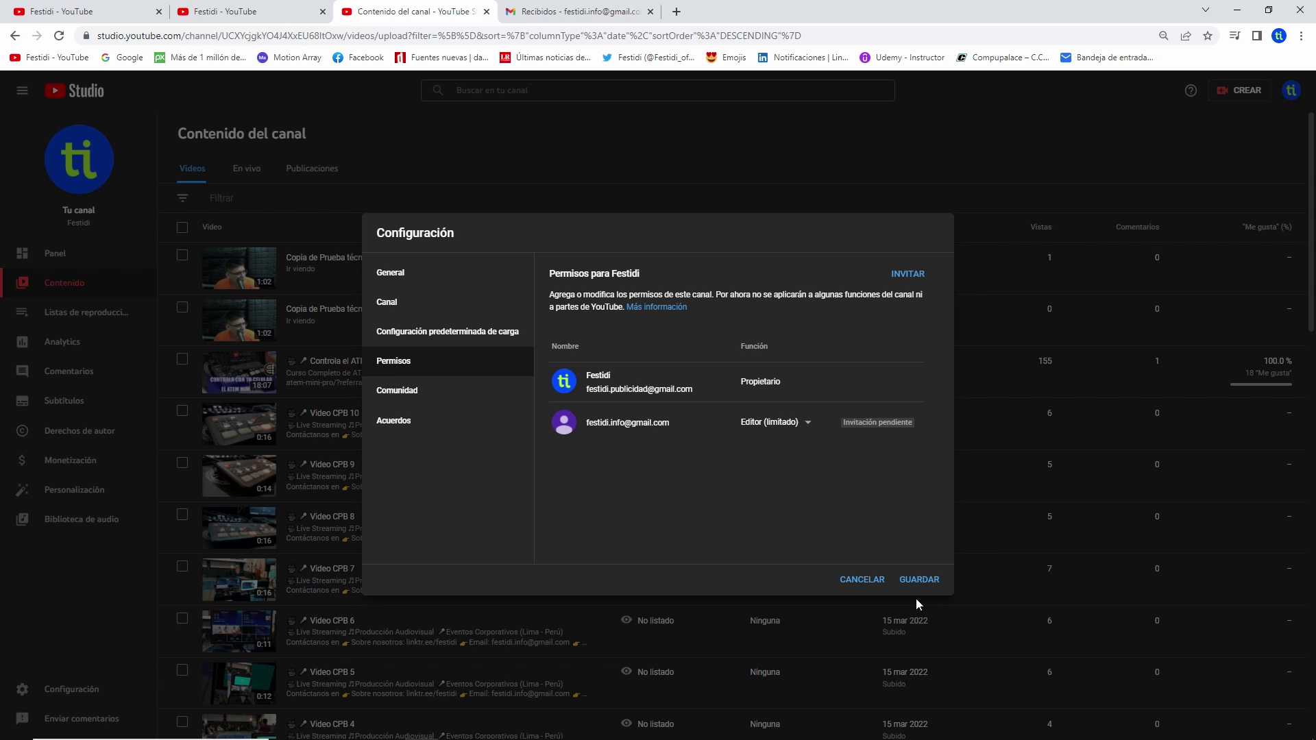
- Save the permission changes and continue through the Verifica tu identidad check
{"action": "left_click", "coordinate": [919, 580]}
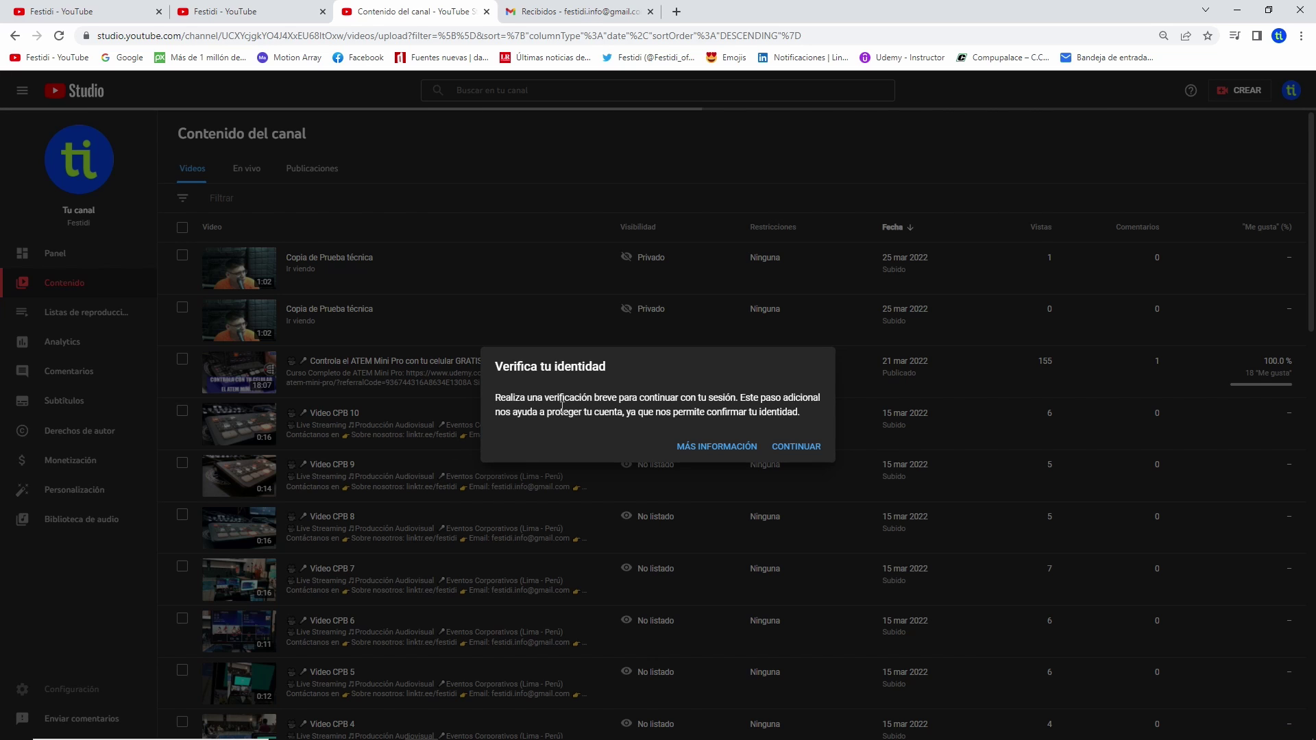
{"action": "left_click", "coordinate": [798, 447]}
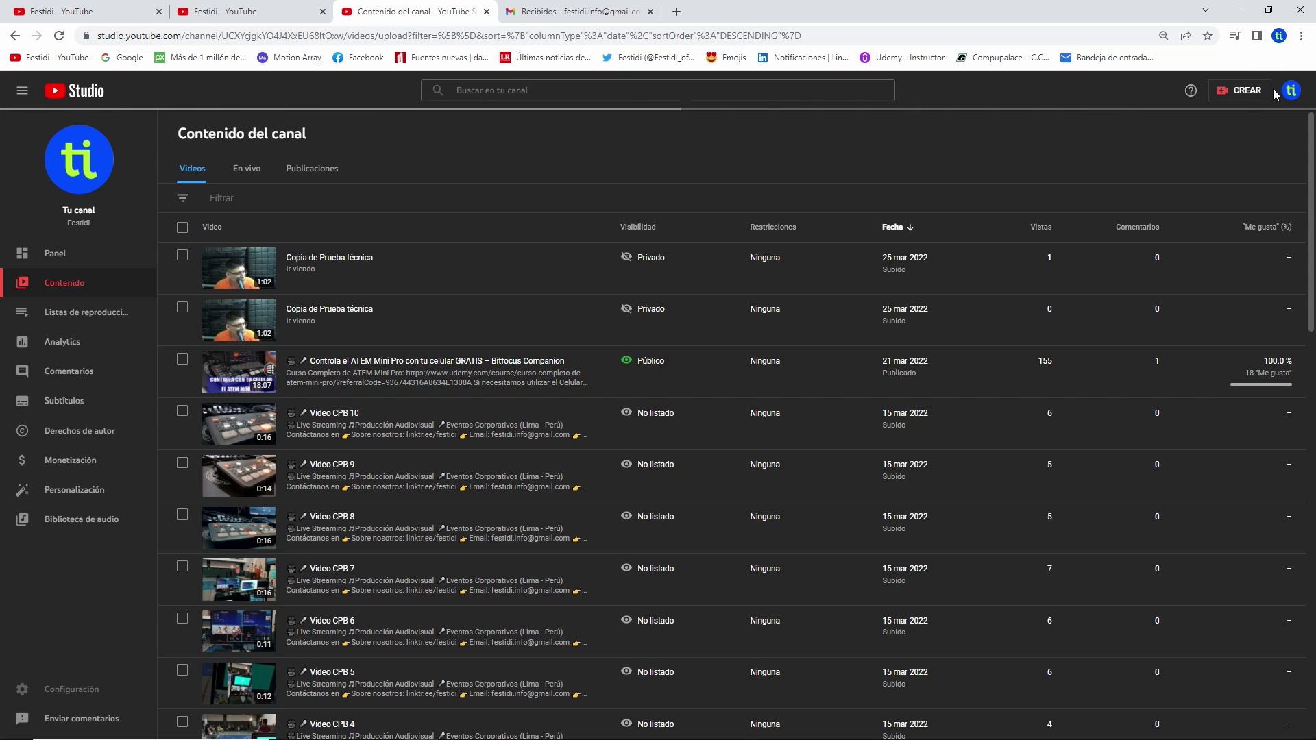
- Open the 'Invitación para acceder a Festidi' e-mail in the Gmail tab
{"action": "left_click", "coordinate": [582, 12]}
{"action": "left_click", "coordinate": [519, 201]}
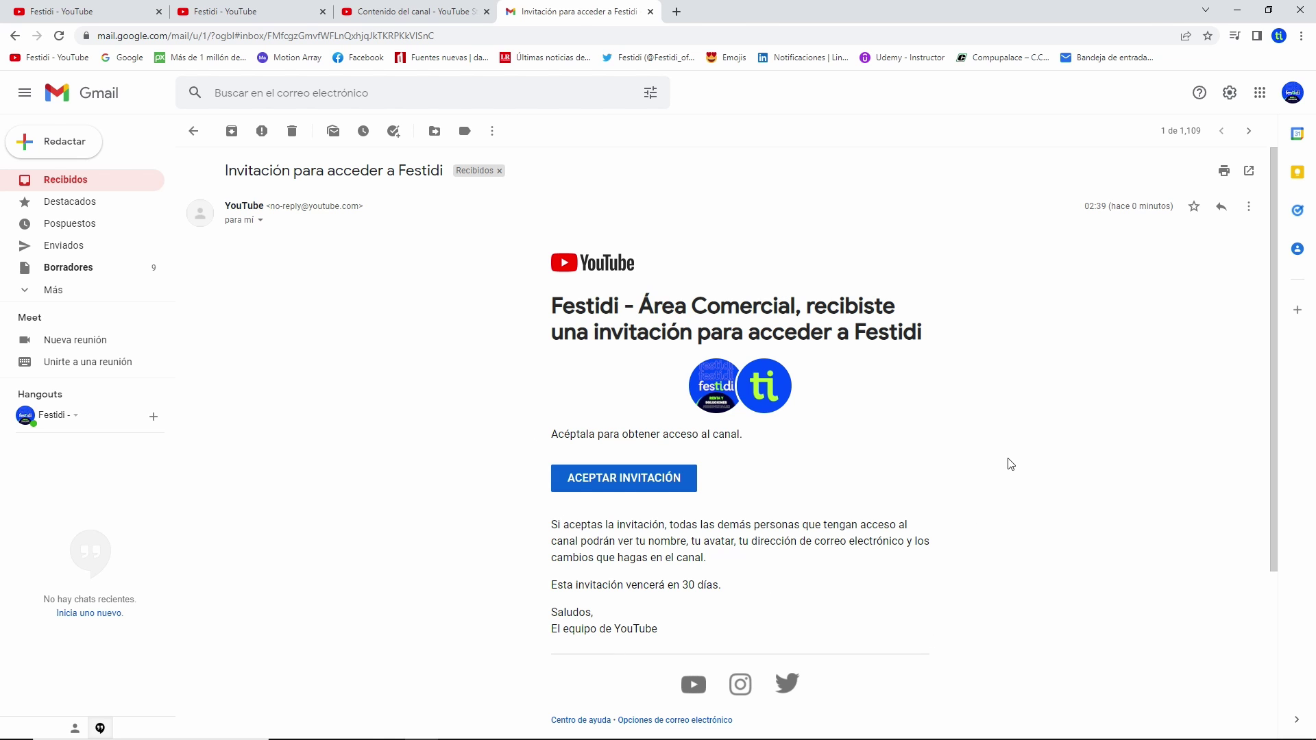
{"action": "key", "text": "ctrl+shift+Tab"}
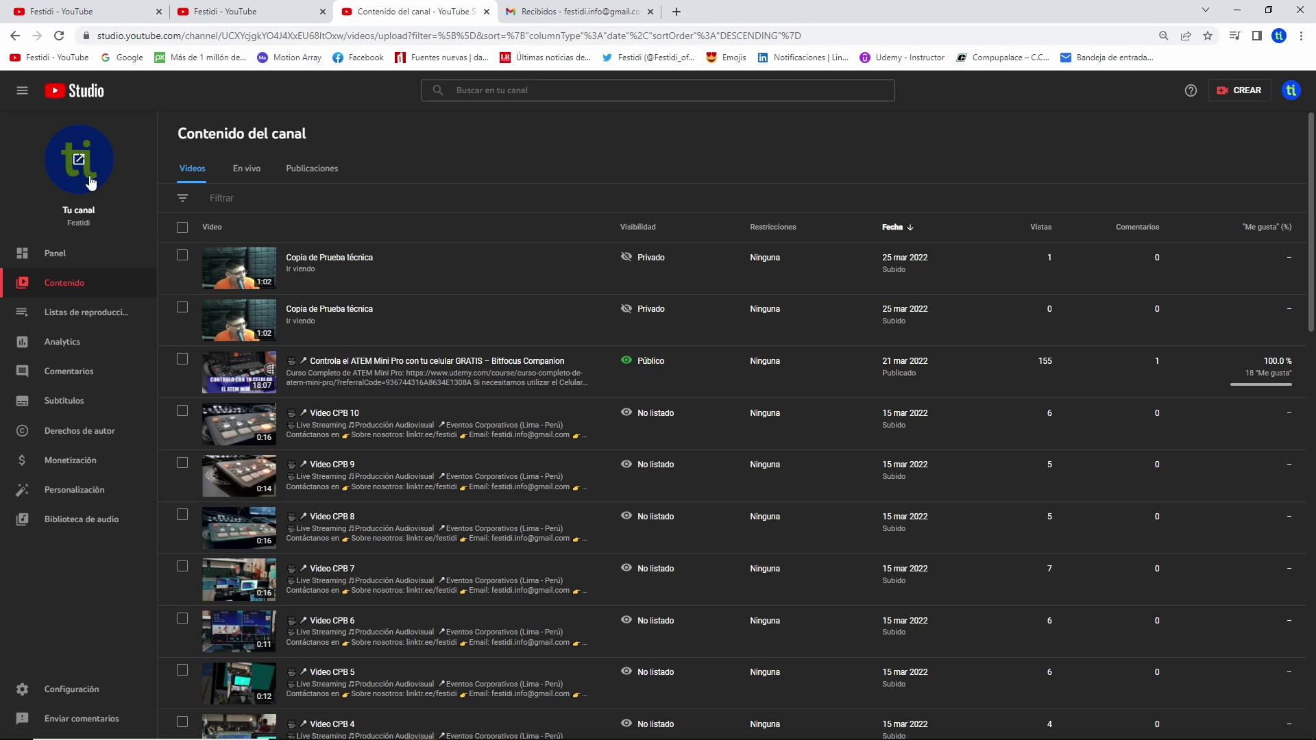
{"action": "left_click", "coordinate": [605, 12]}
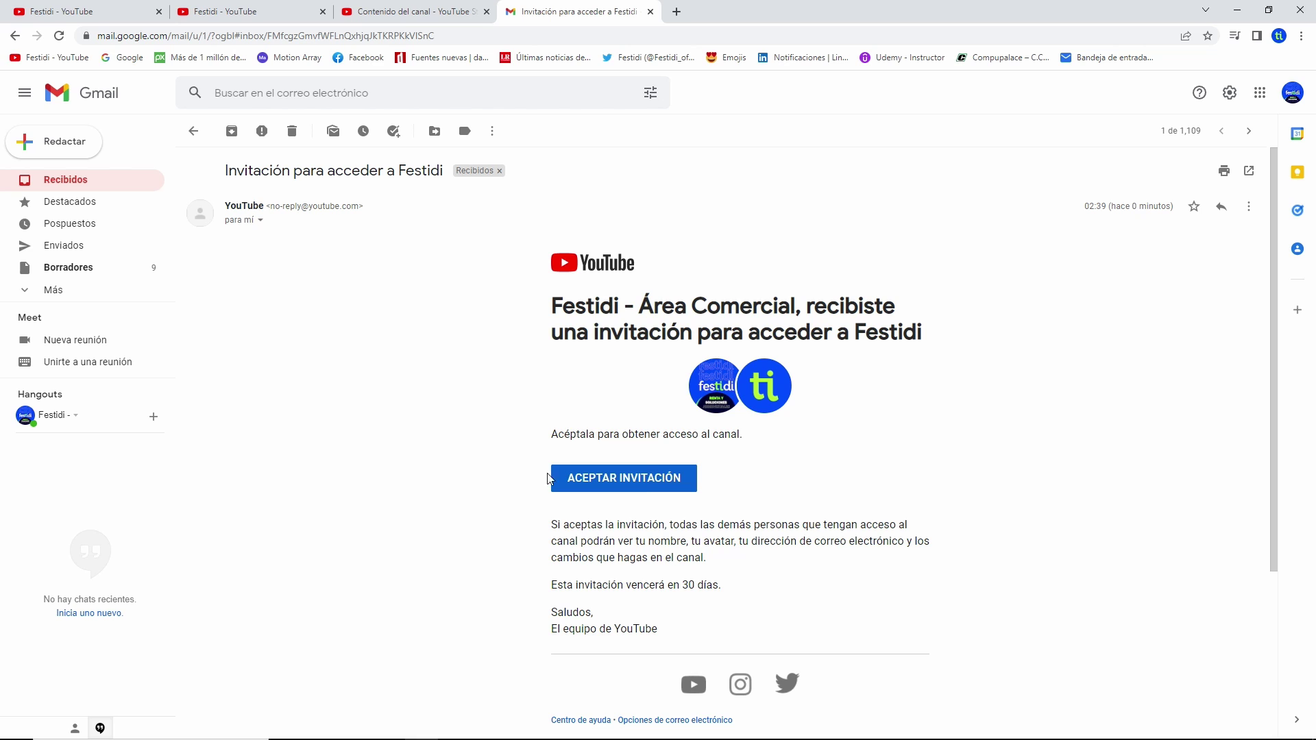
- Accept the Festidi invitation as Editor (limitado), dismiss the Todo listo confirmation, and open account options
{"action": "left_click", "coordinate": [630, 483]}
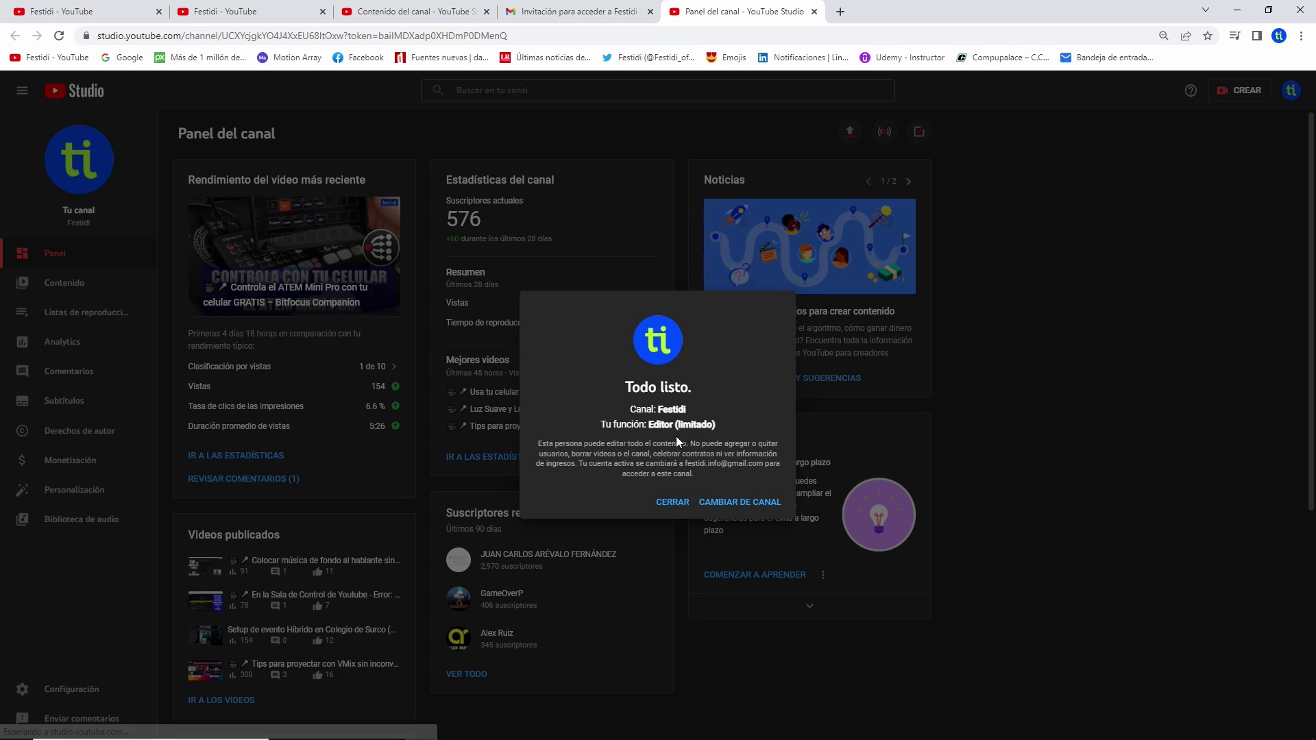
{"action": "left_click", "coordinate": [669, 506]}
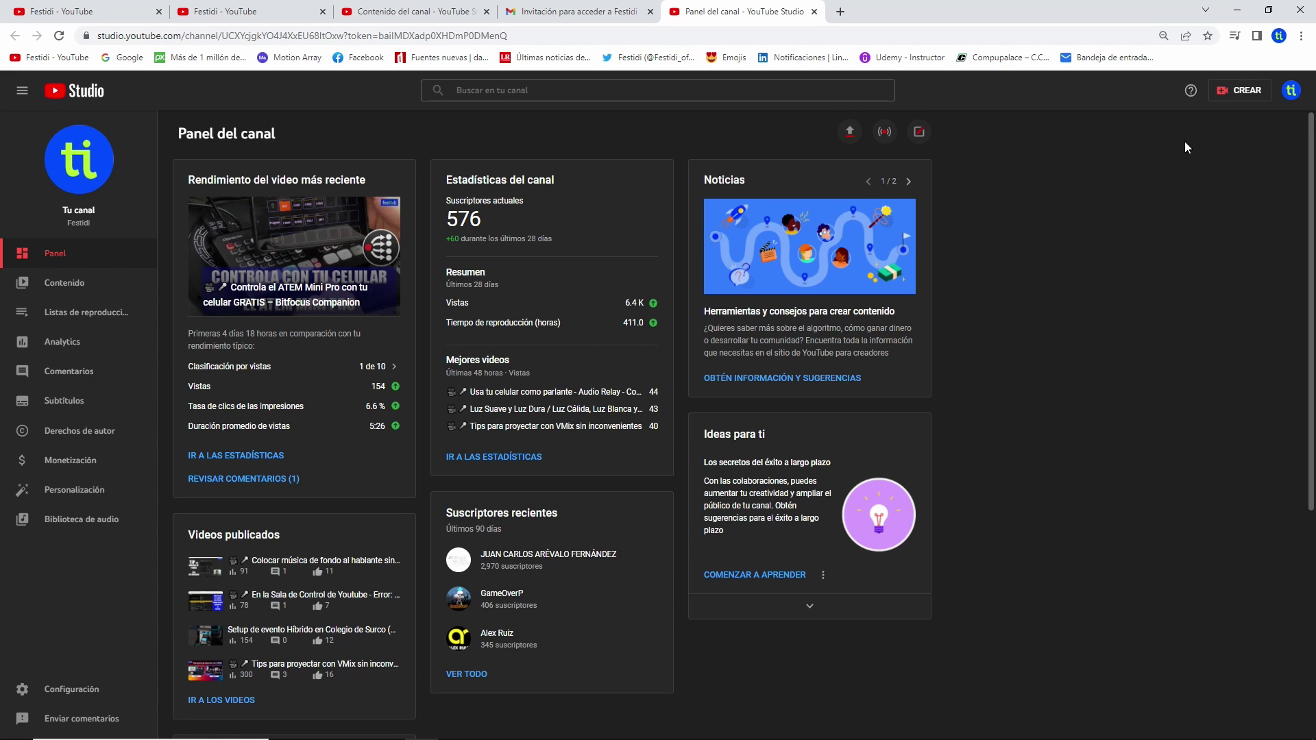
{"action": "left_click", "coordinate": [1291, 92]}
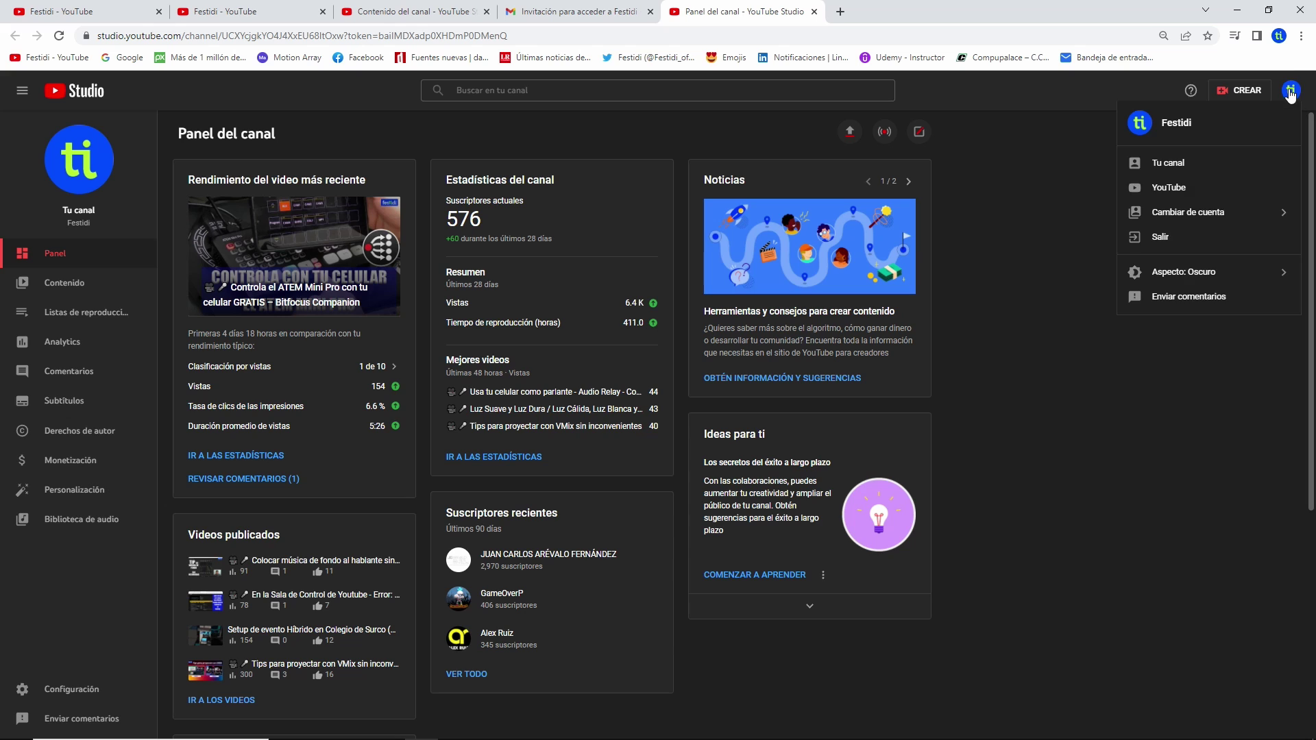
- Sign out of the owner account and sign back in with the invited account
{"action": "left_click", "coordinate": [1161, 237]}
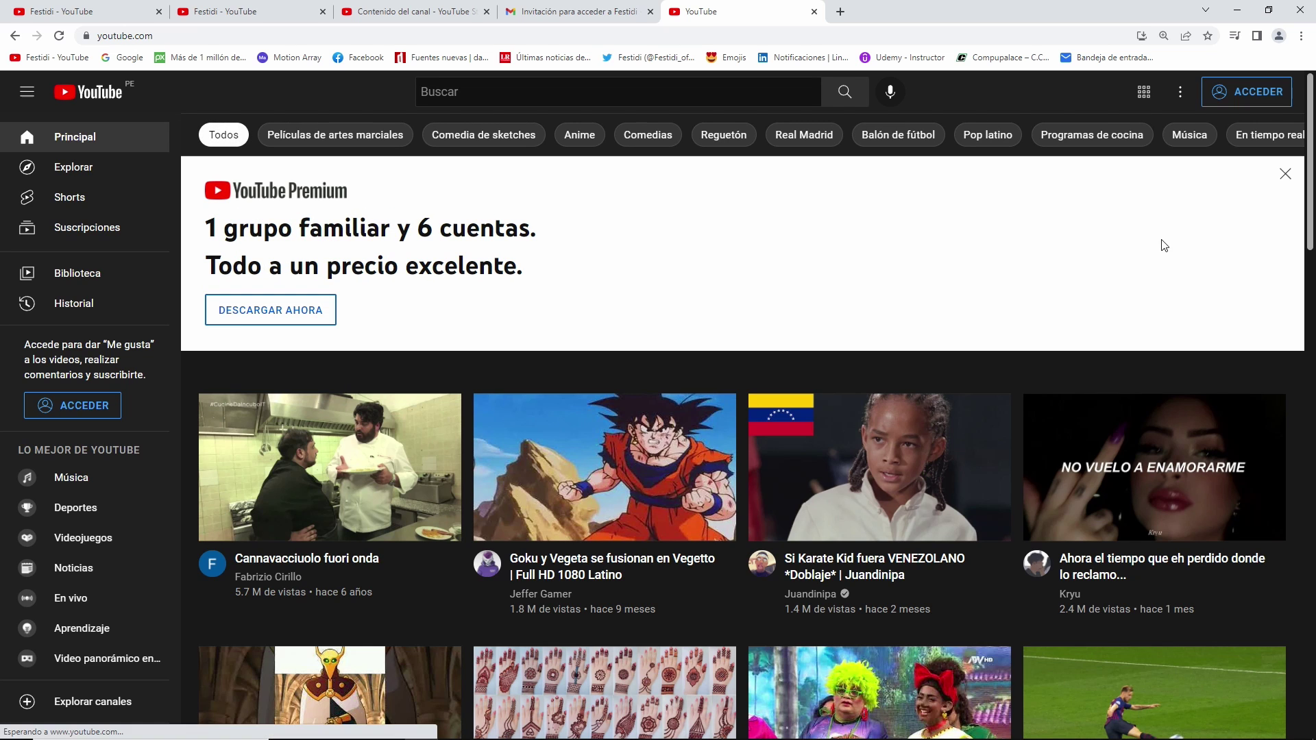
{"action": "left_click", "coordinate": [1249, 96]}
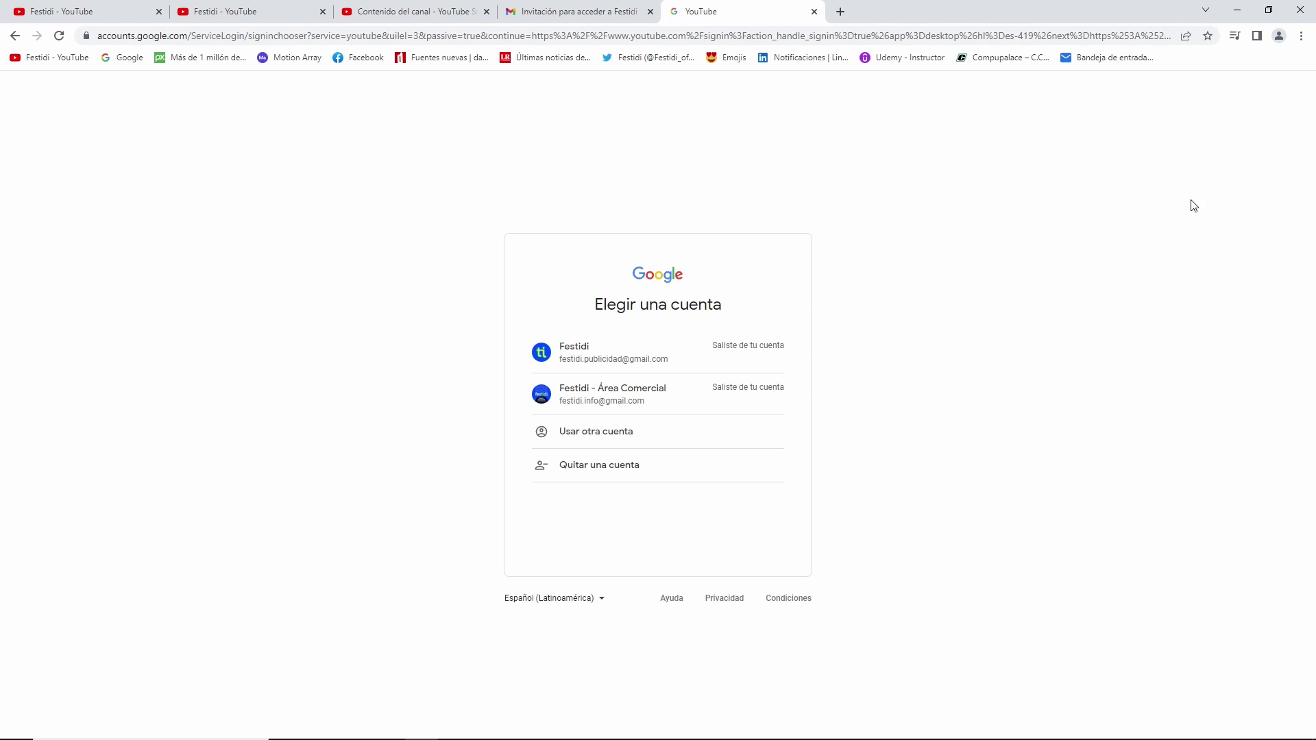
{"action": "left_click", "coordinate": [606, 394]}
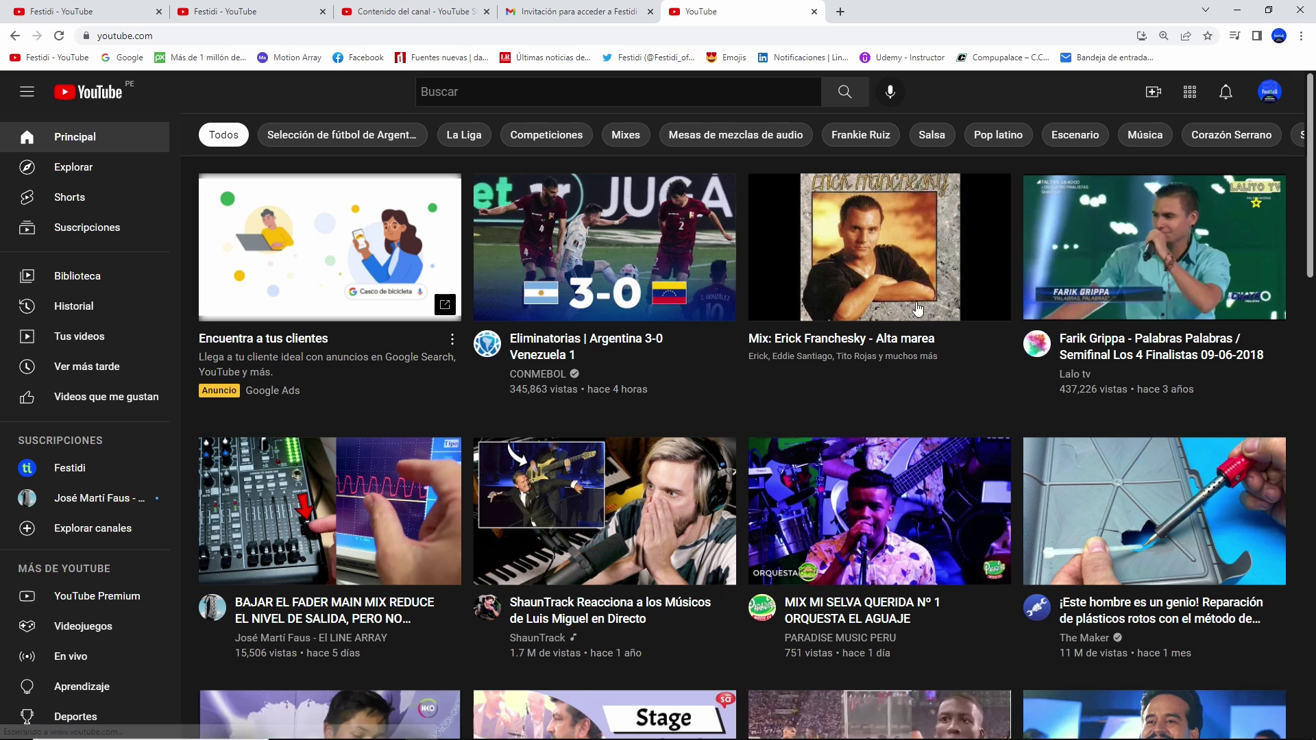
- Open Cambiar de cuenta to list the invited account's channels, including Festidi
{"action": "left_click", "coordinate": [1271, 95]}
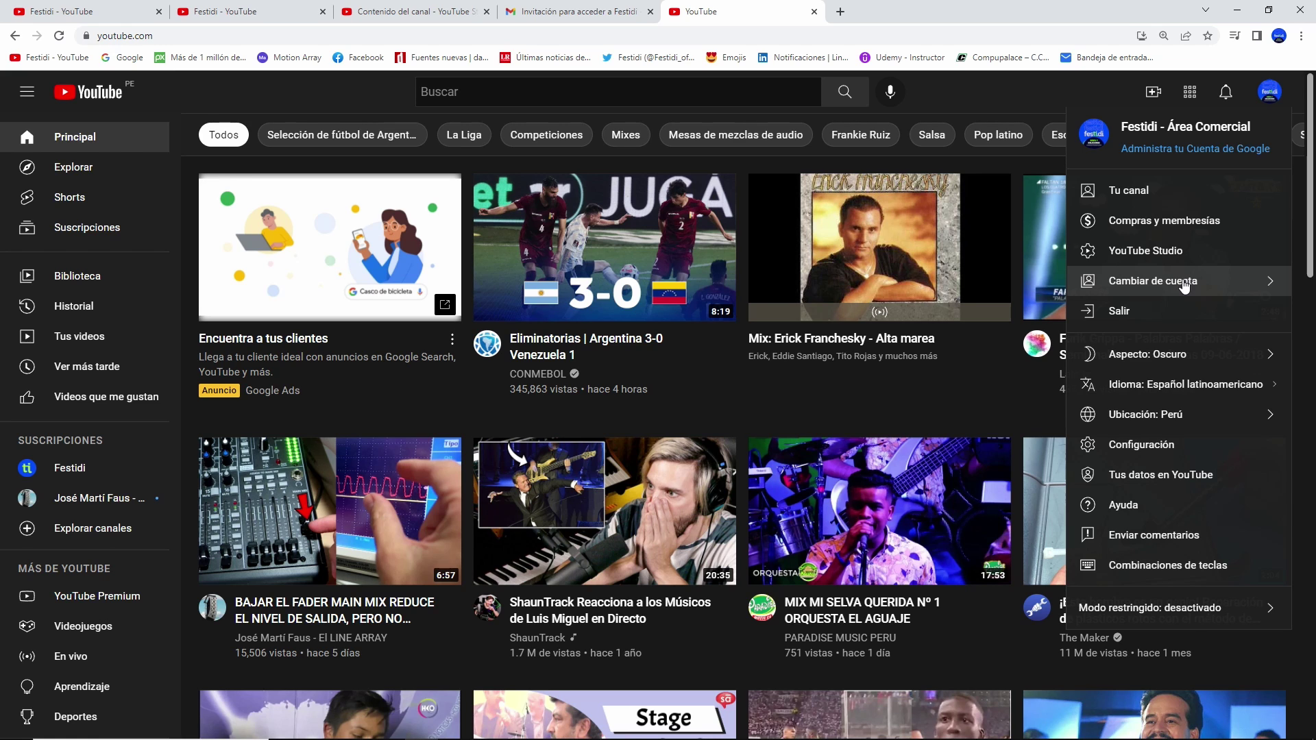
{"action": "left_click", "coordinate": [1184, 282]}
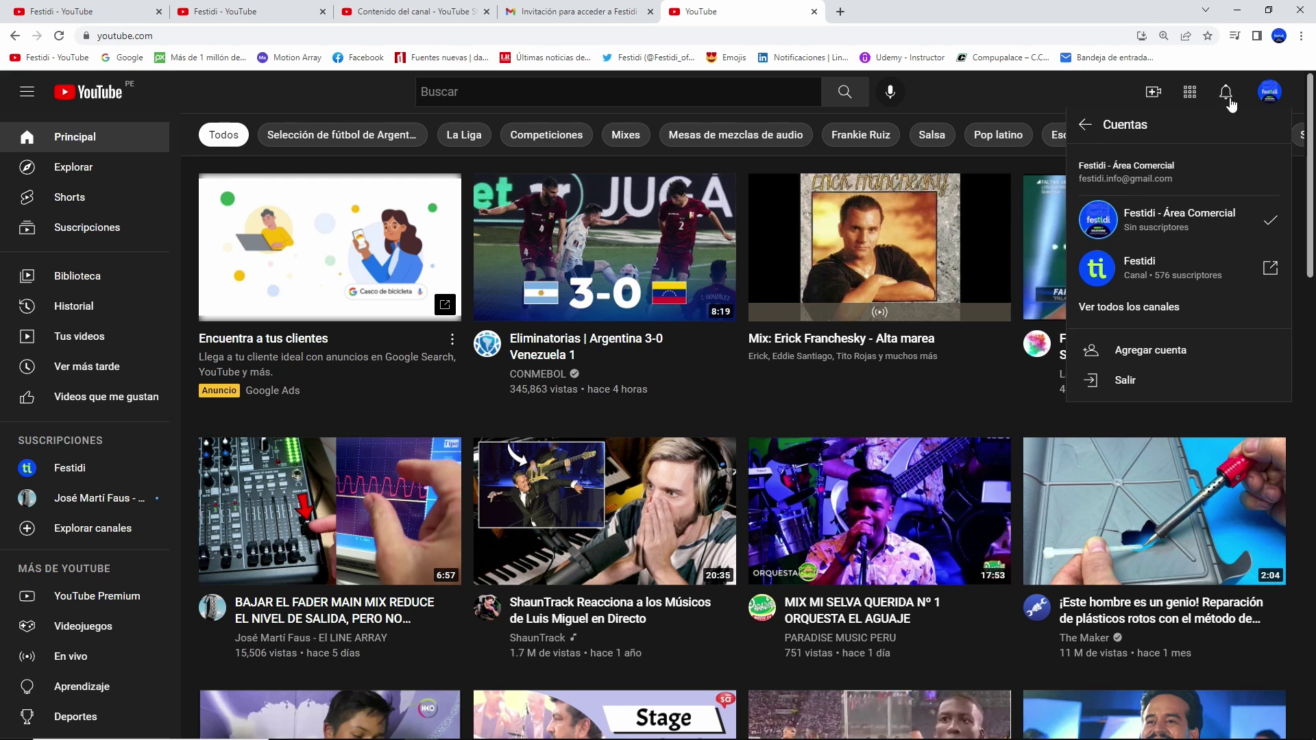
{"action": "left_click", "coordinate": [1085, 124]}
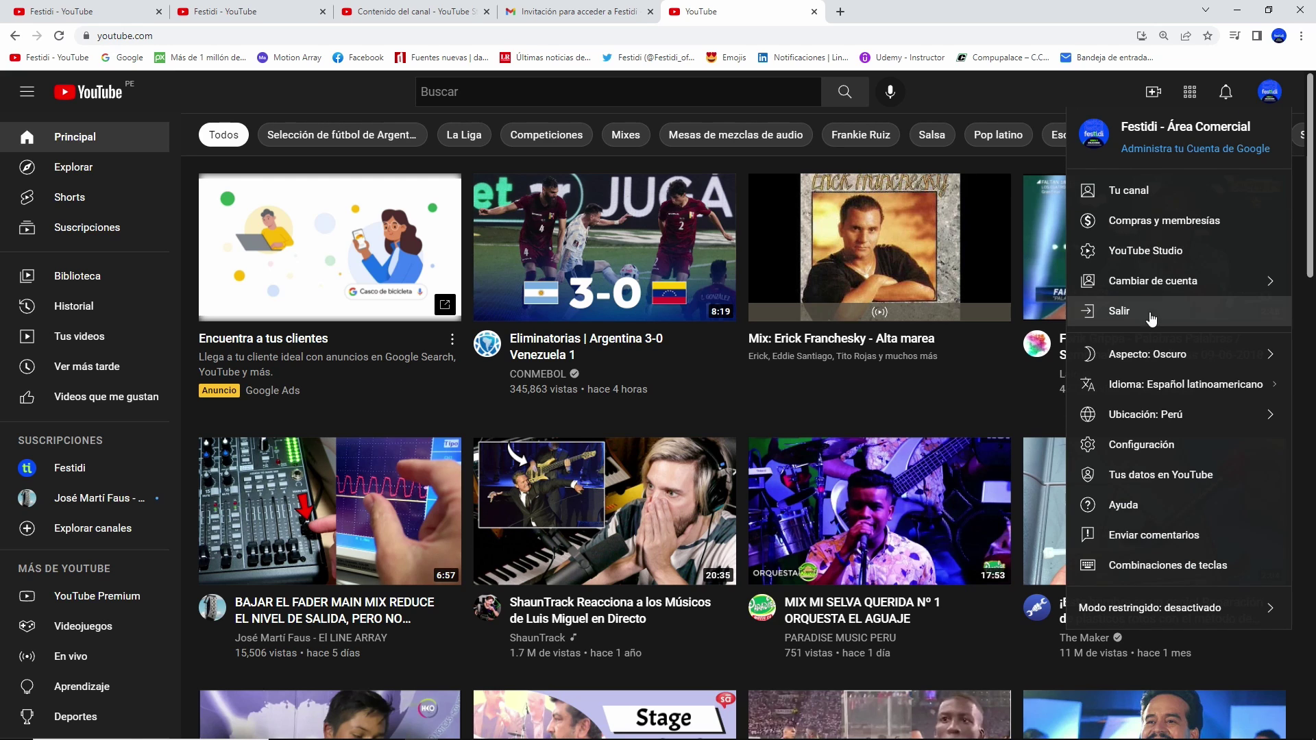
{"action": "left_click", "coordinate": [1208, 288]}
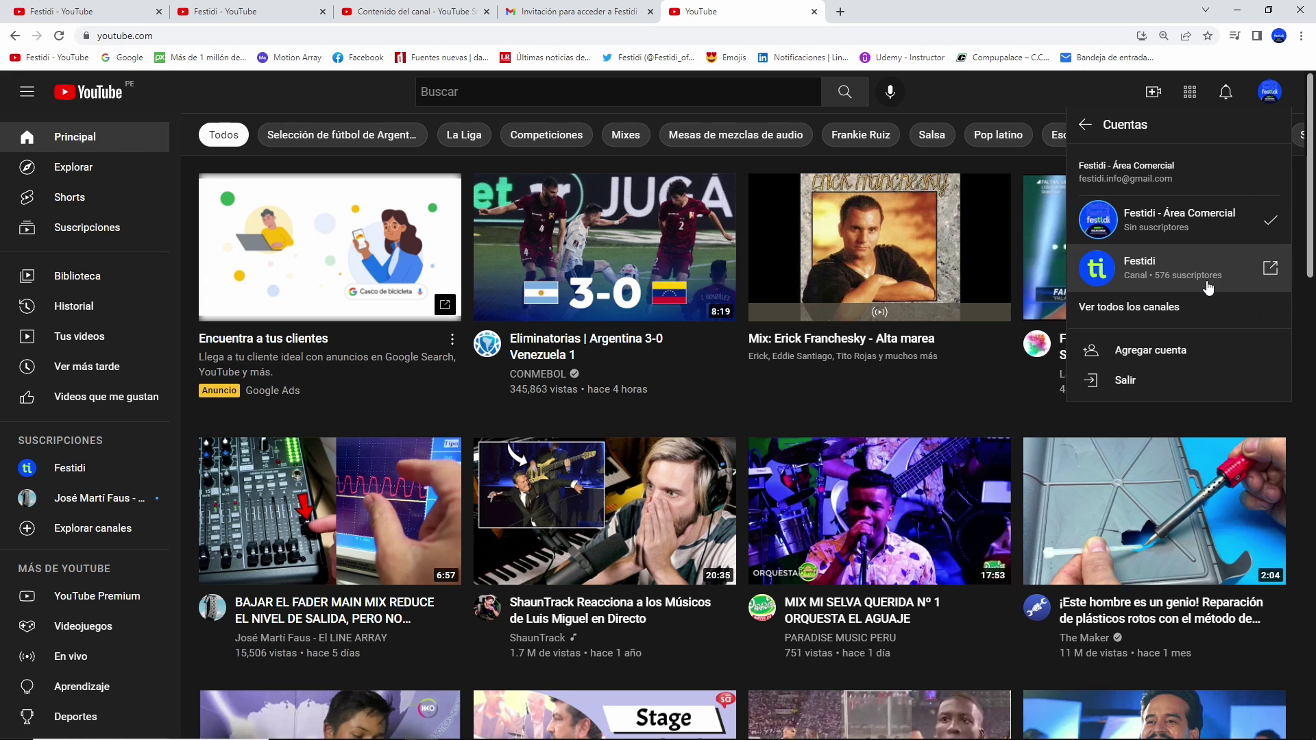
{"action": "left_click", "coordinate": [1143, 275]}
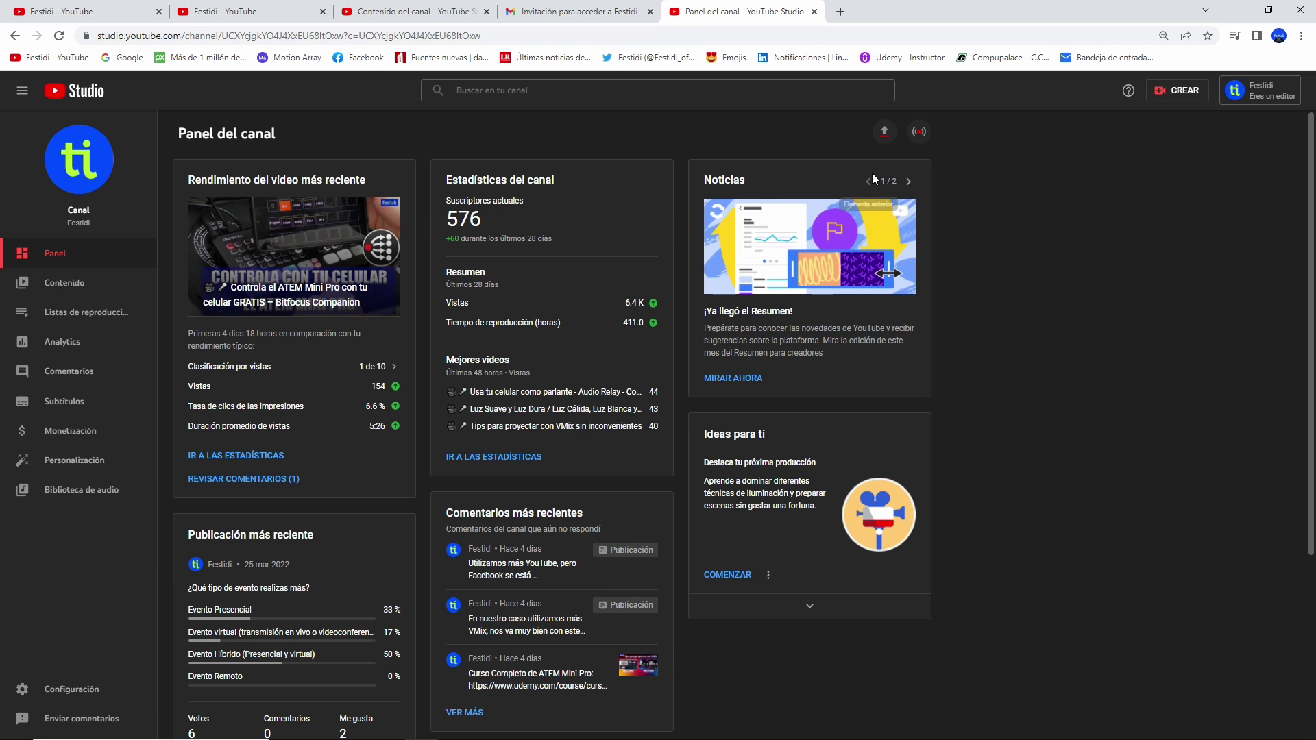
- Open the live streaming control room for the unlisted 'Prueba técnica' stream
{"action": "left_click", "coordinate": [919, 133]}
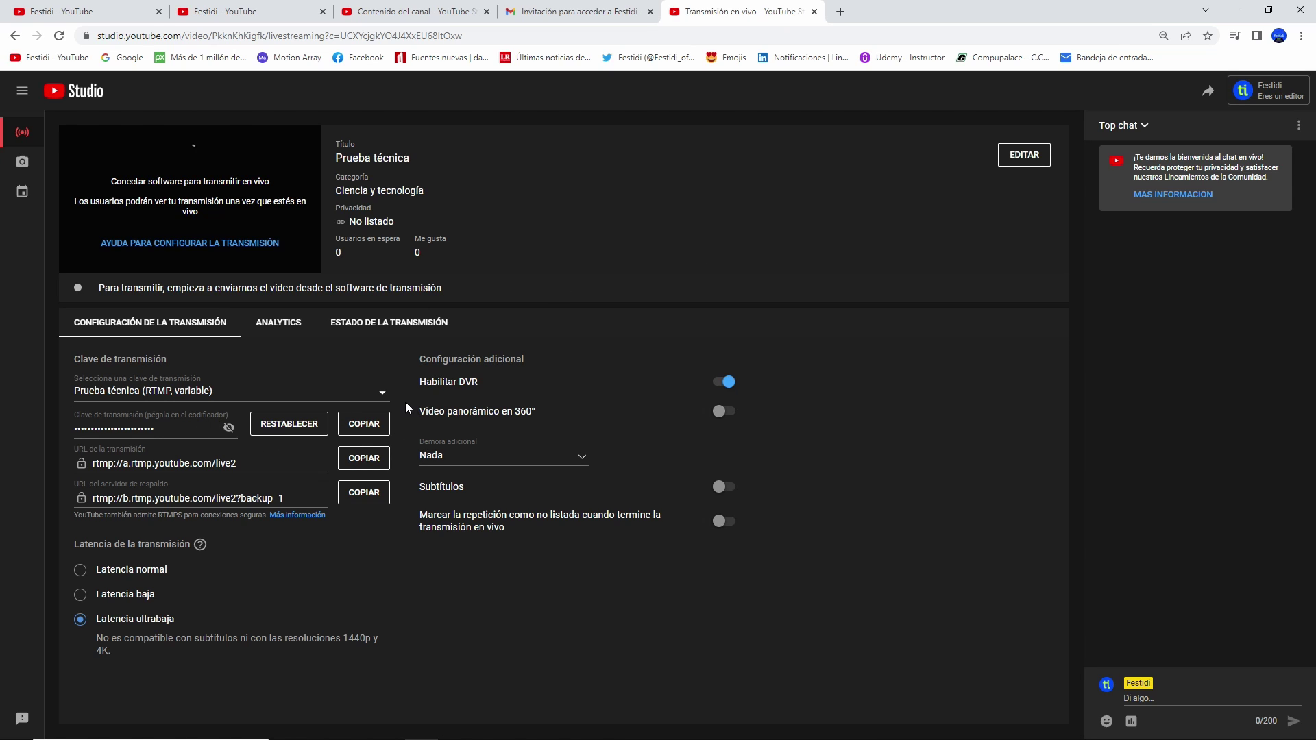
- Copy the Prueba técnica stream key from the live control room to the clipboard
{"action": "left_click", "coordinate": [26, 192]}
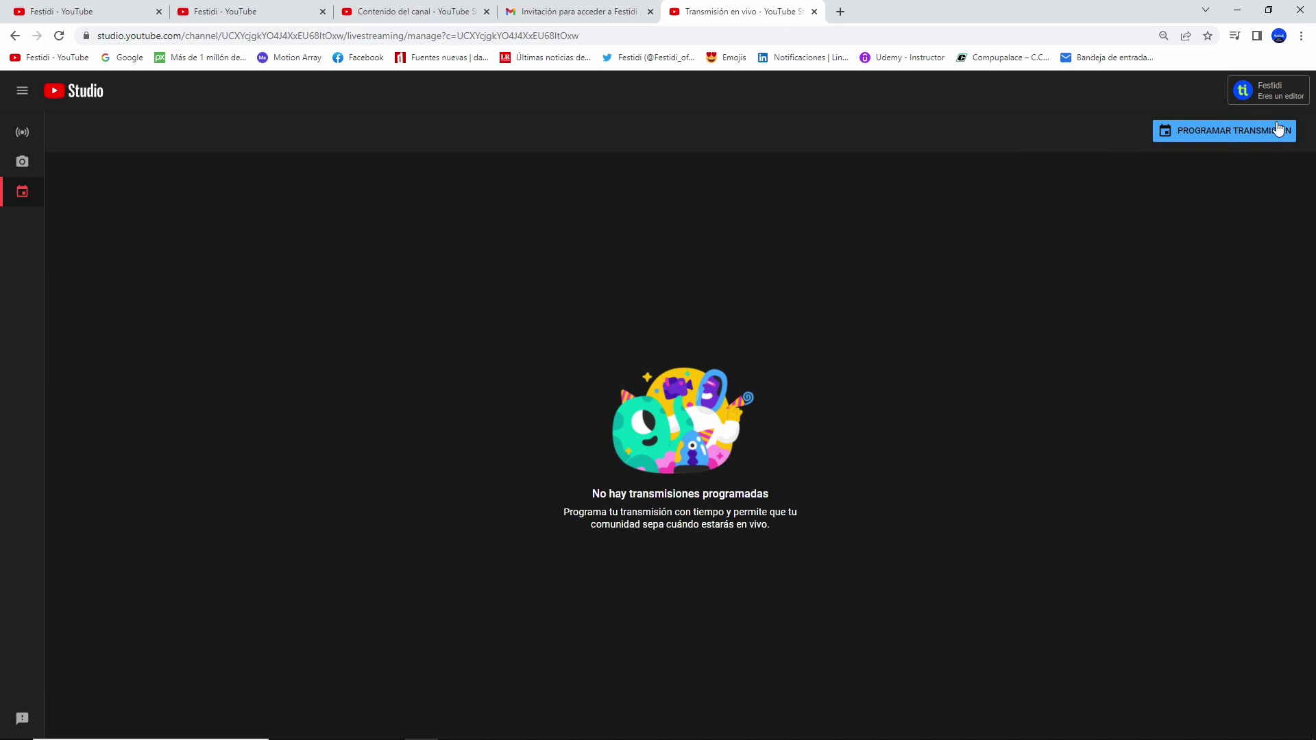
{"action": "left_click", "coordinate": [28, 142]}
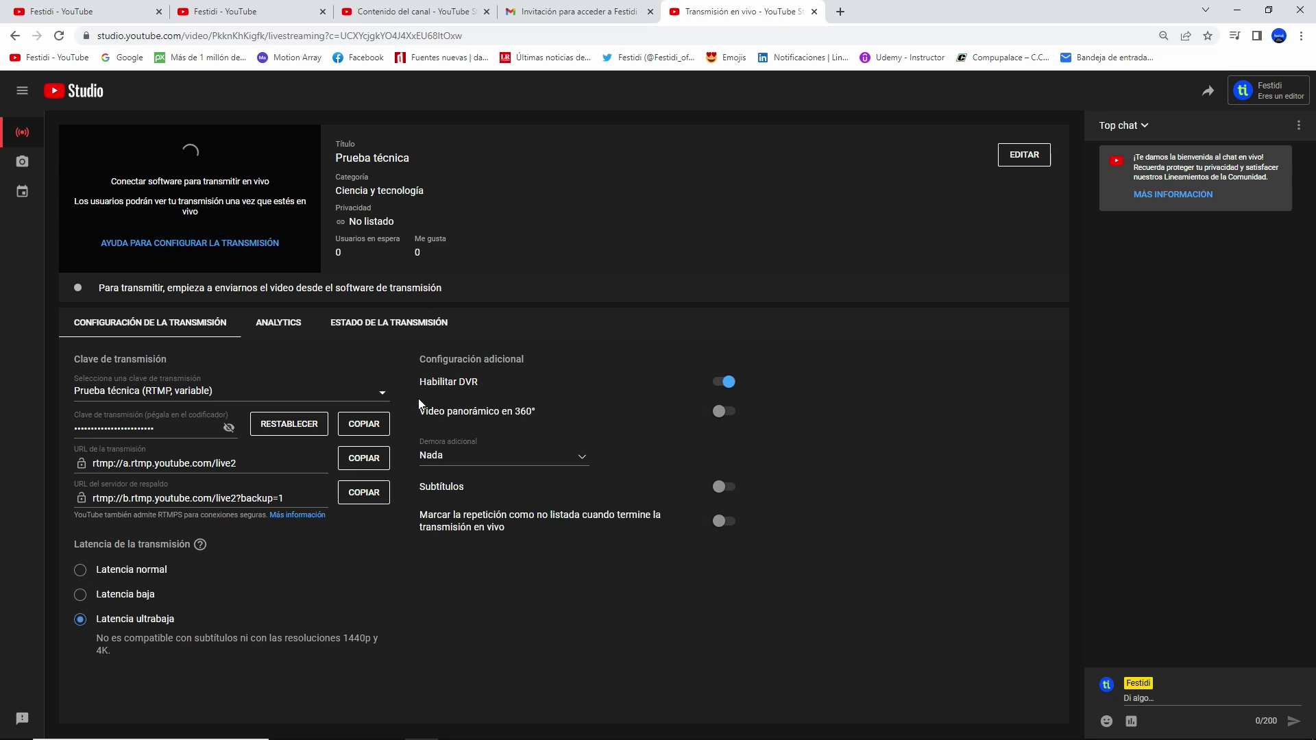
{"action": "left_click", "coordinate": [351, 425]}
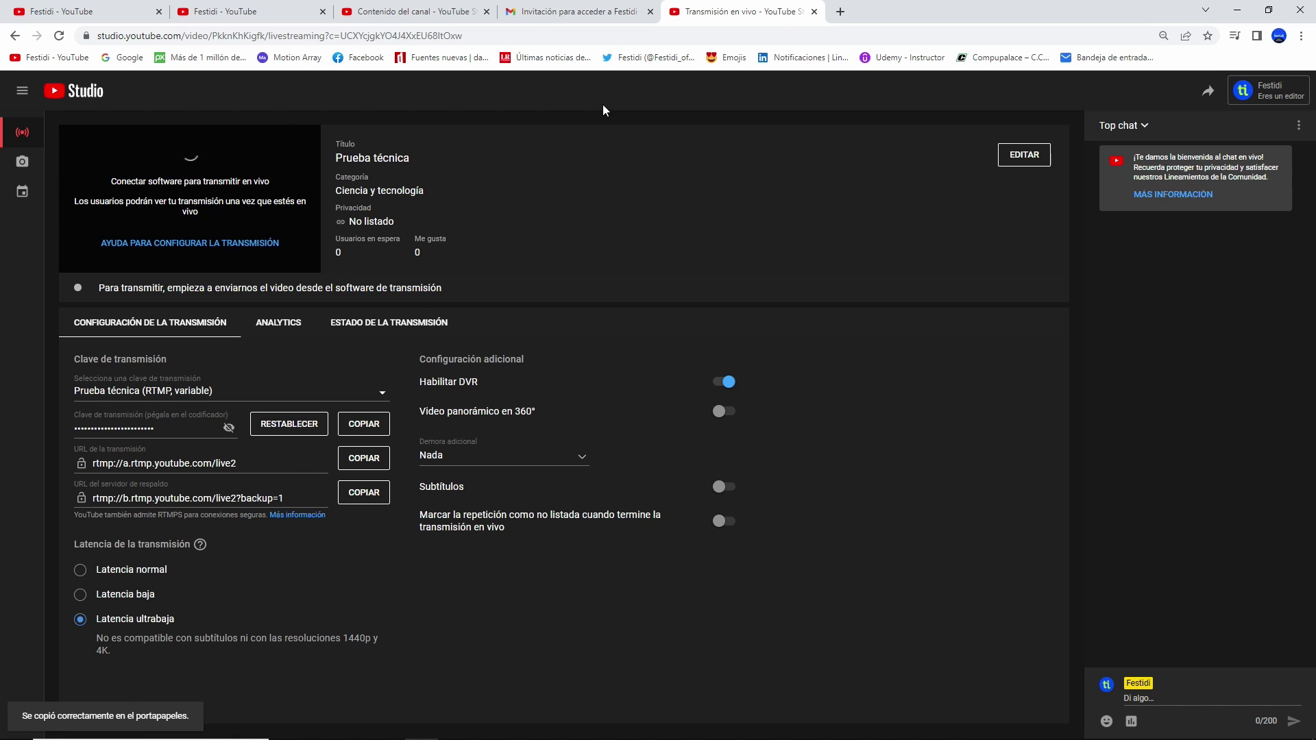
- Paste the stream key into ATEM's Key field, go ON AIR, and minimize ATEM
{"action": "left_click", "coordinate": [623, 725]}
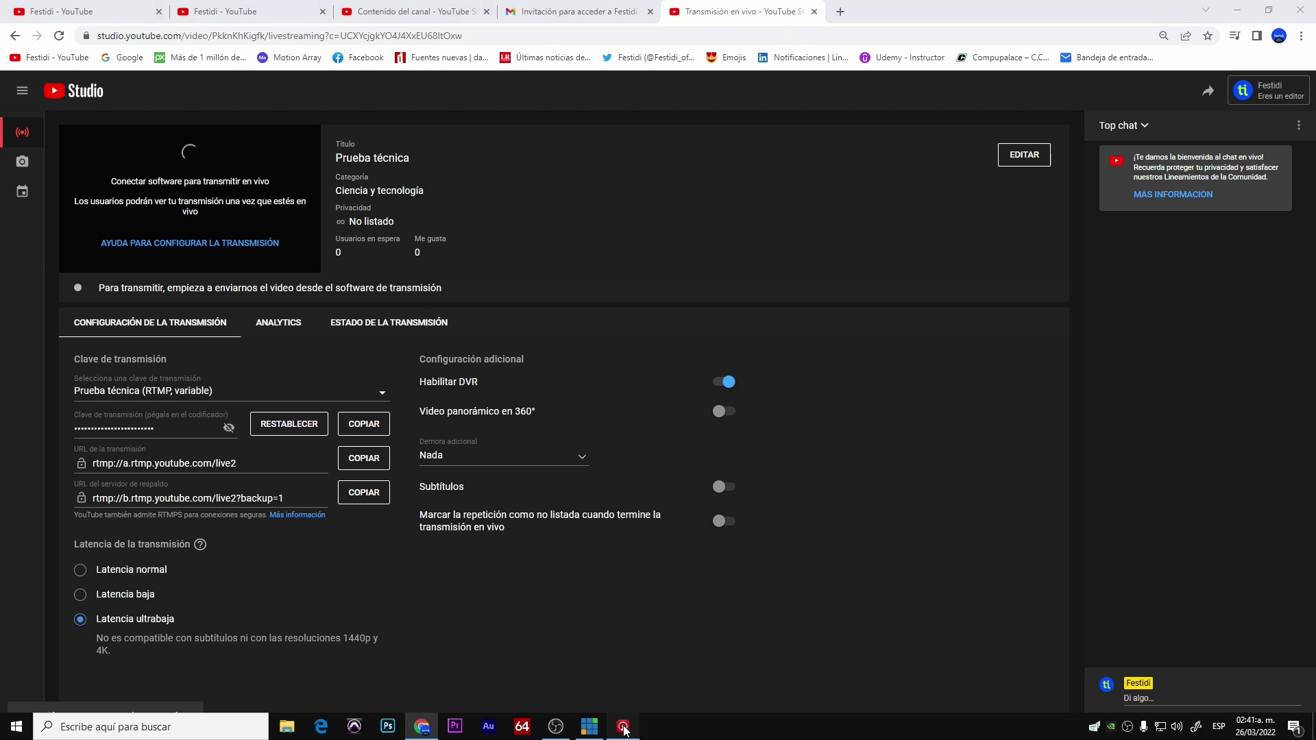
{"action": "right_click", "coordinate": [1185, 289]}
{"action": "left_click", "coordinate": [1179, 275]}
{"action": "right_click", "coordinate": [1177, 273]}
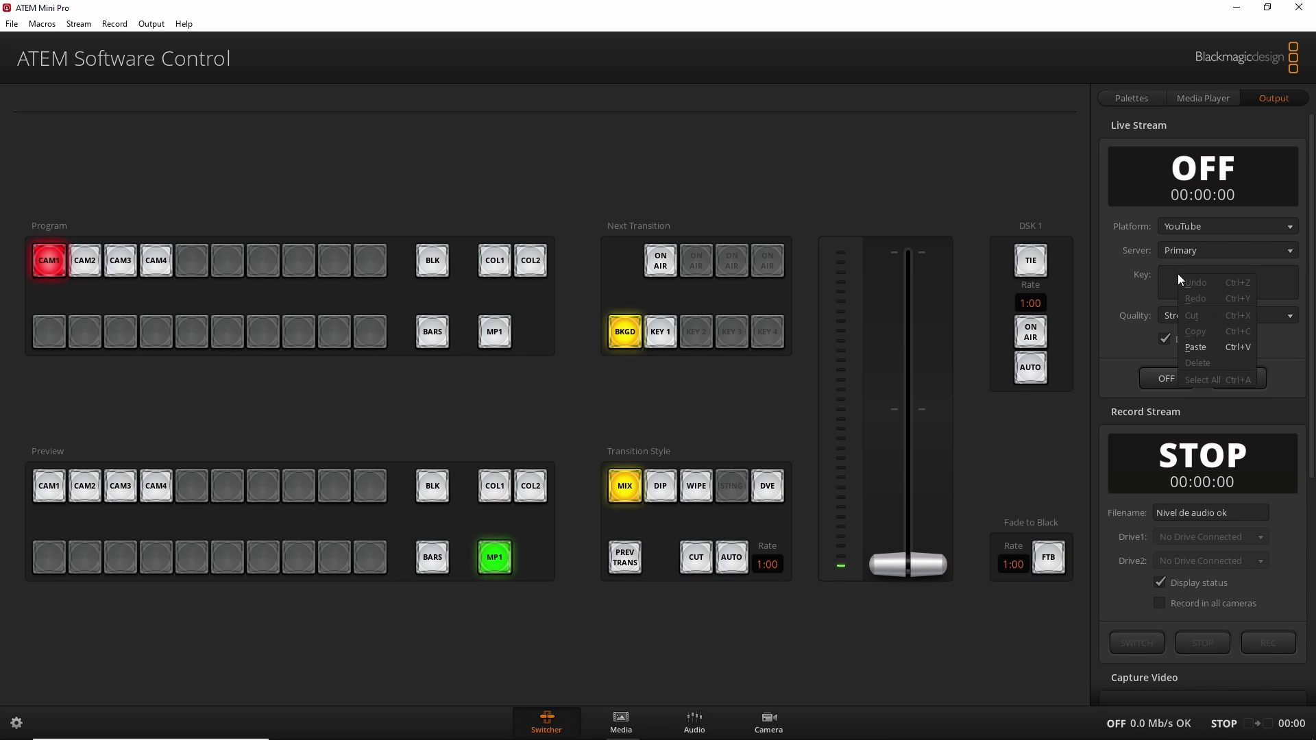
{"action": "left_click", "coordinate": [1199, 344]}
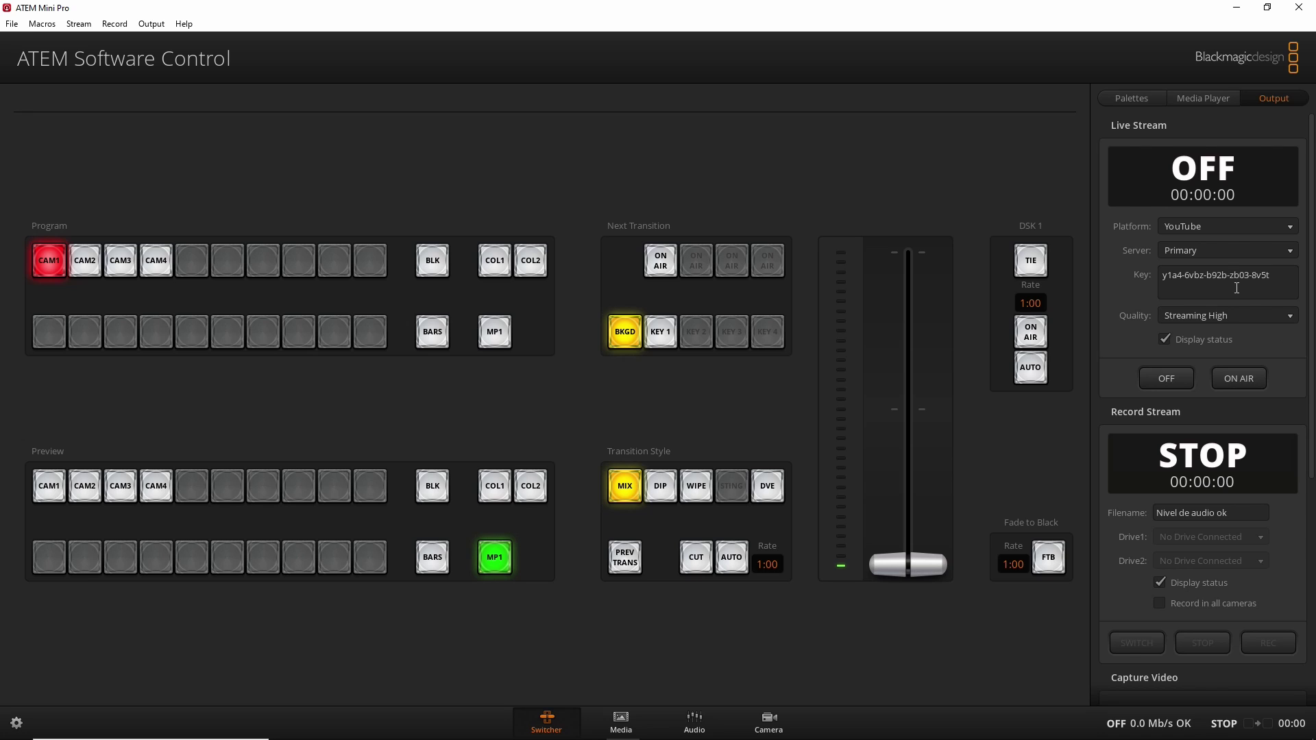
{"action": "left_click", "coordinate": [1236, 380]}
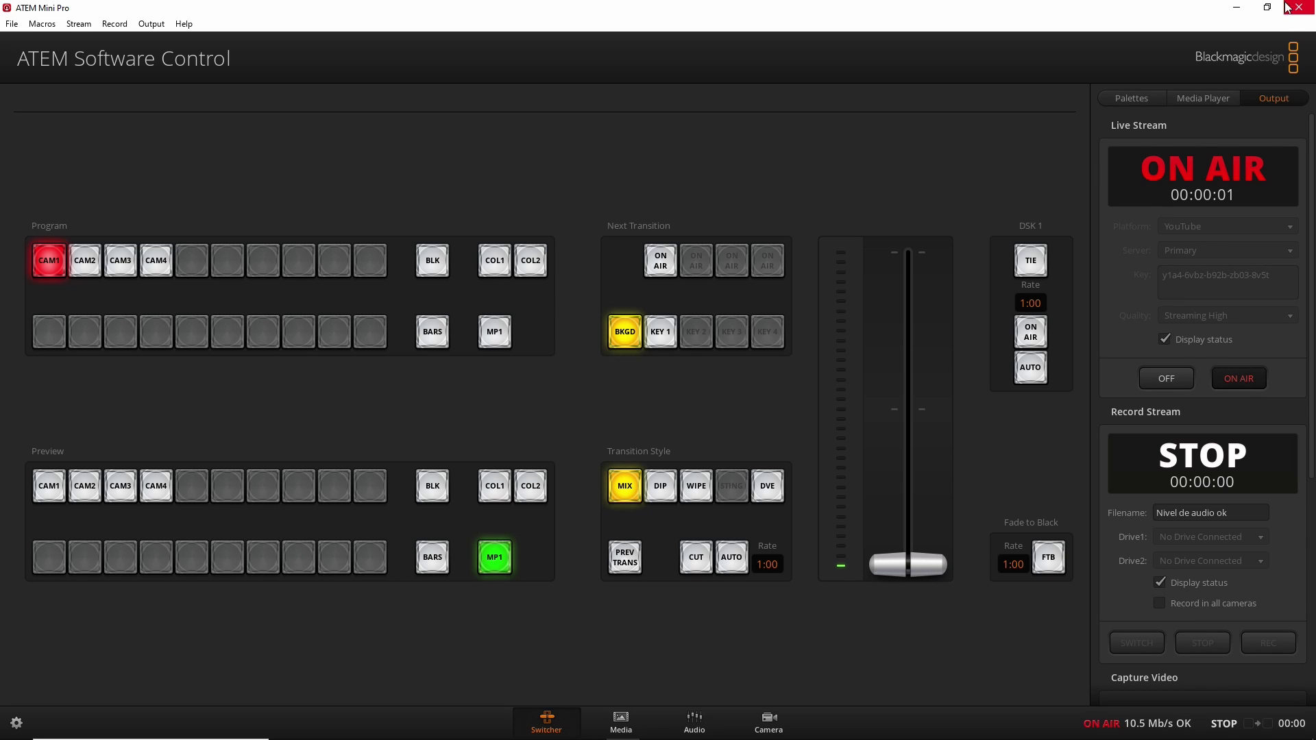
{"action": "left_click", "coordinate": [1237, 8]}
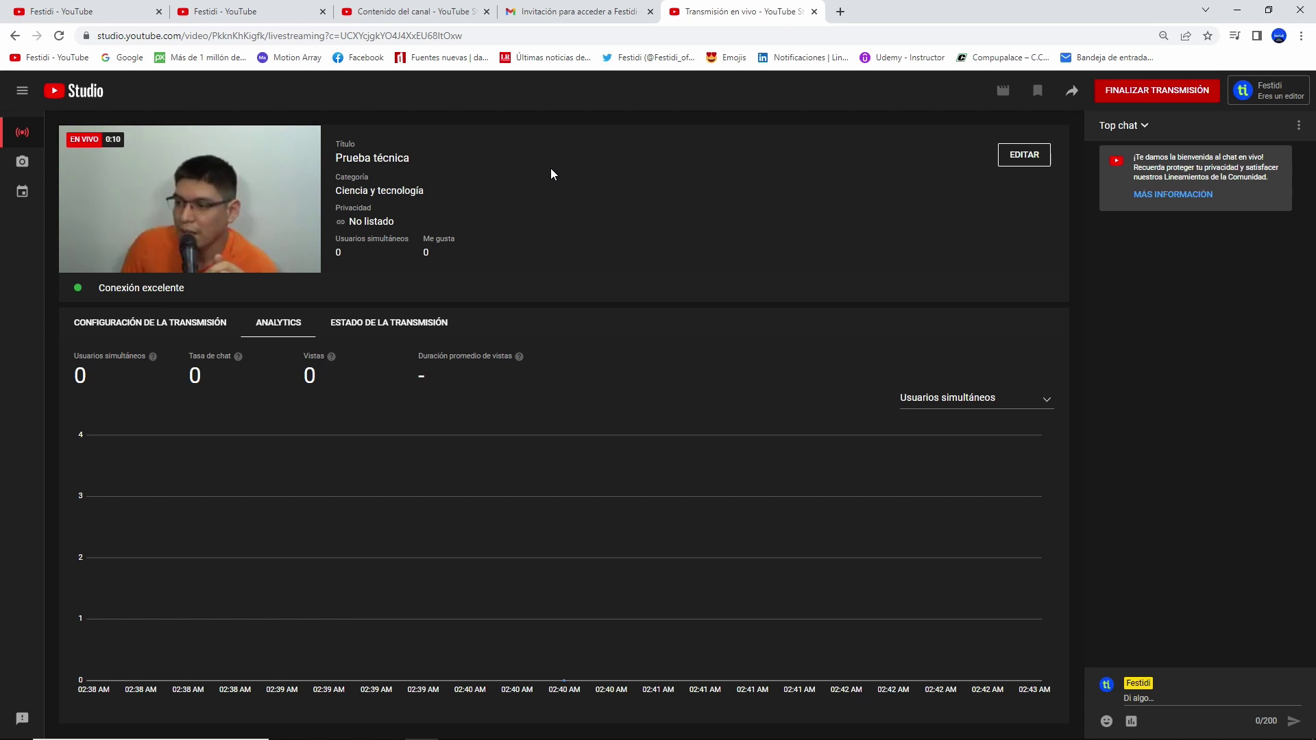
- Close the Gmail invitation tab, end the Prueba técnica live broadcast, and dismiss its summary
{"action": "left_click", "coordinate": [577, 12]}
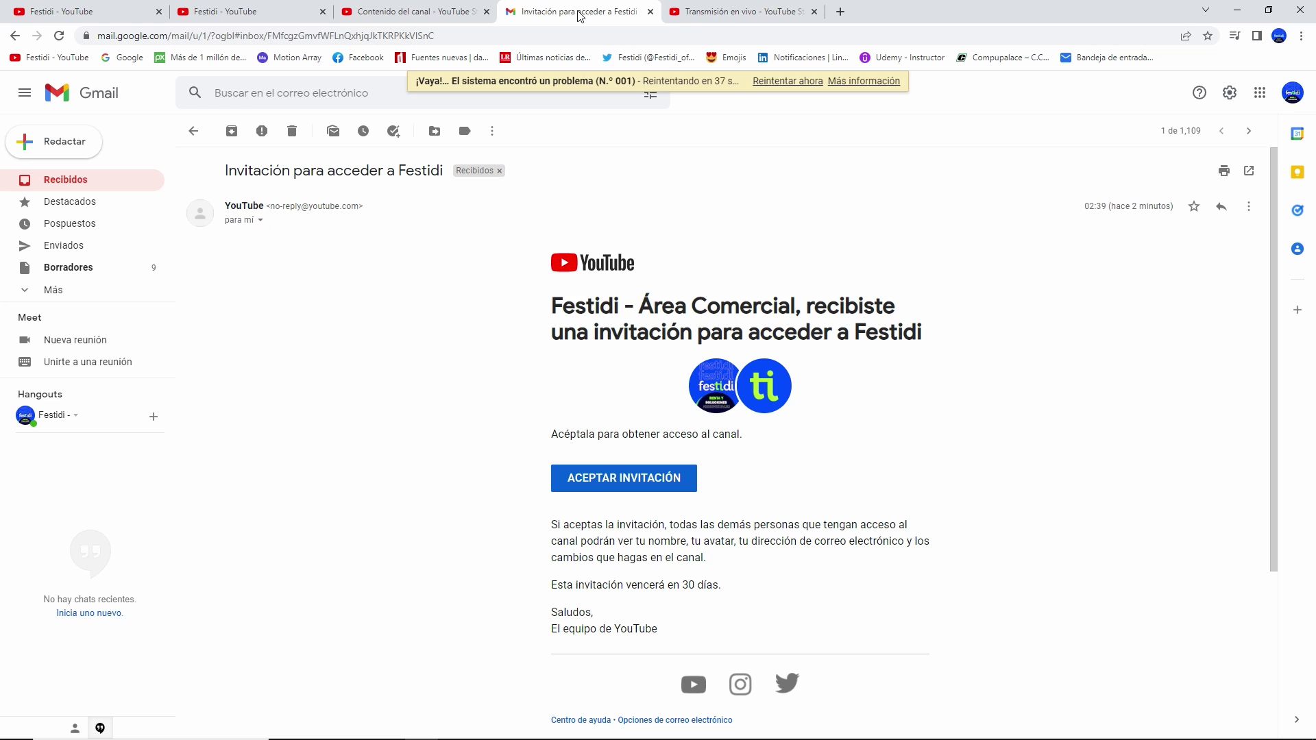
{"action": "left_click", "coordinate": [649, 11]}
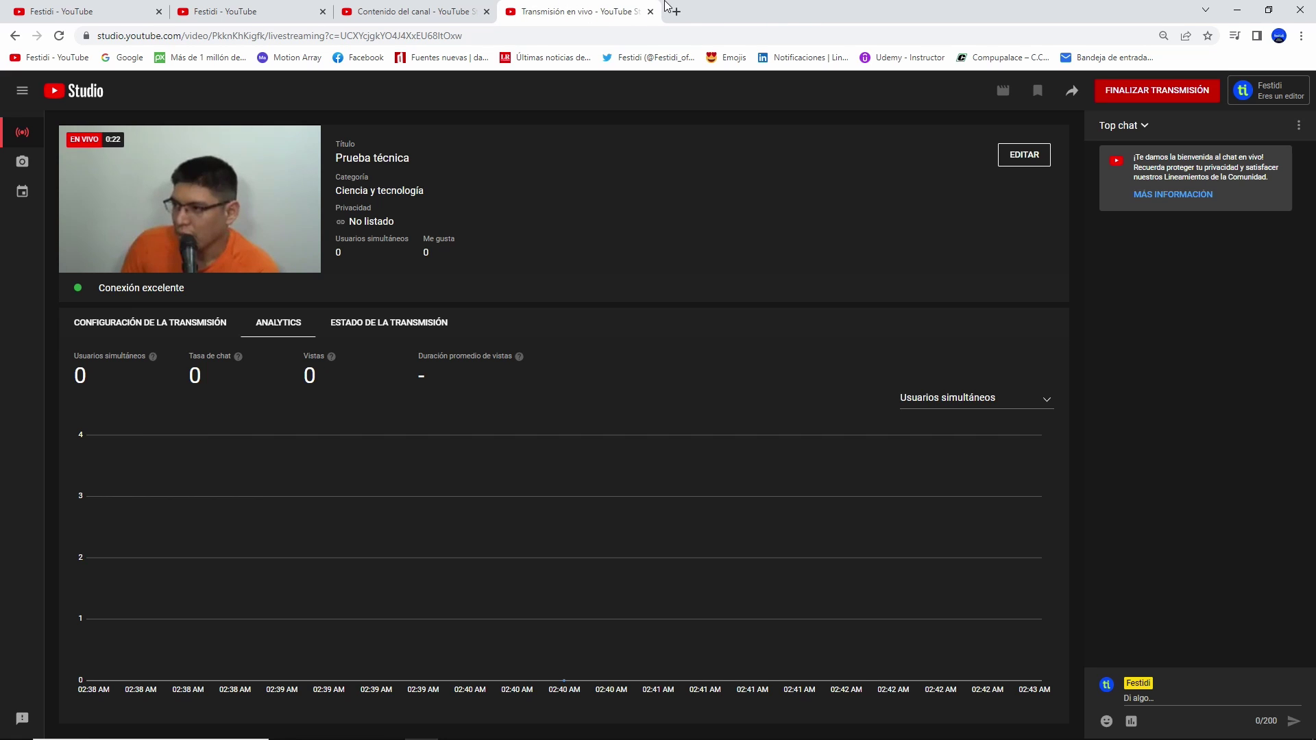
{"action": "mouse_move", "coordinate": [300, 237]}
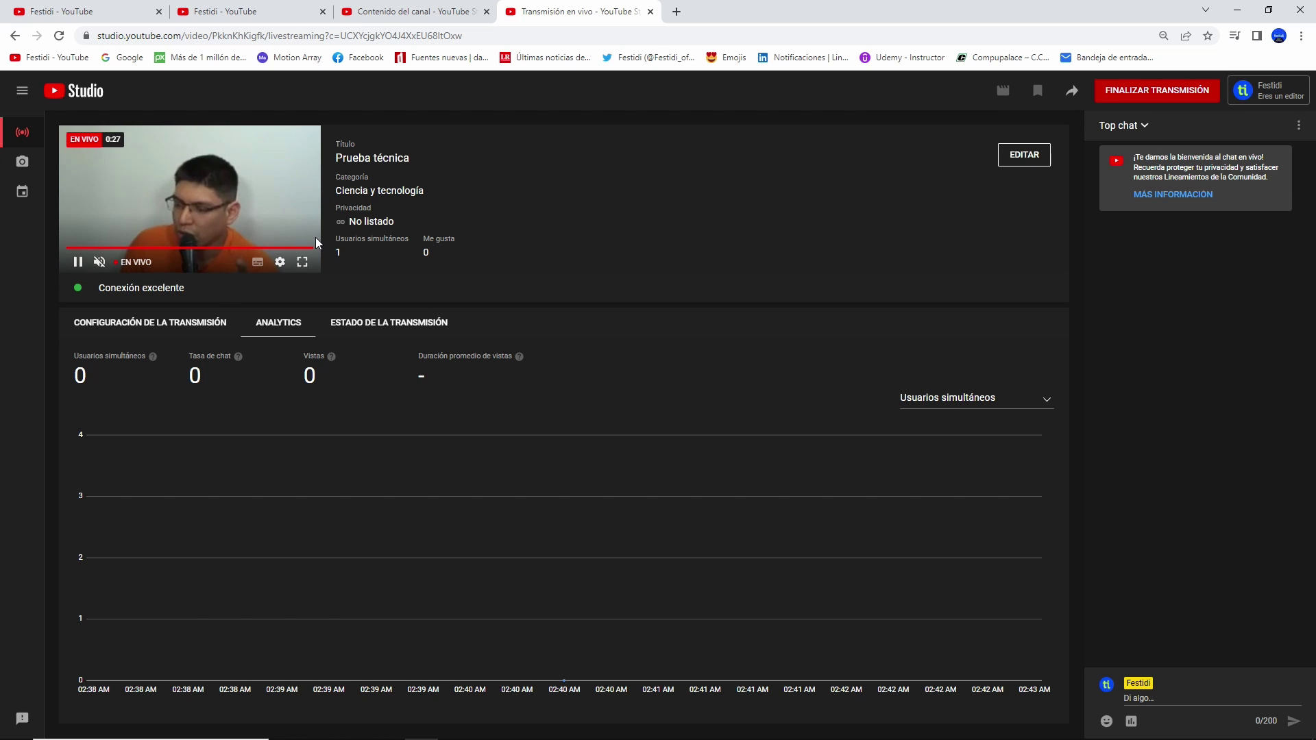
{"action": "left_click", "coordinate": [1178, 94]}
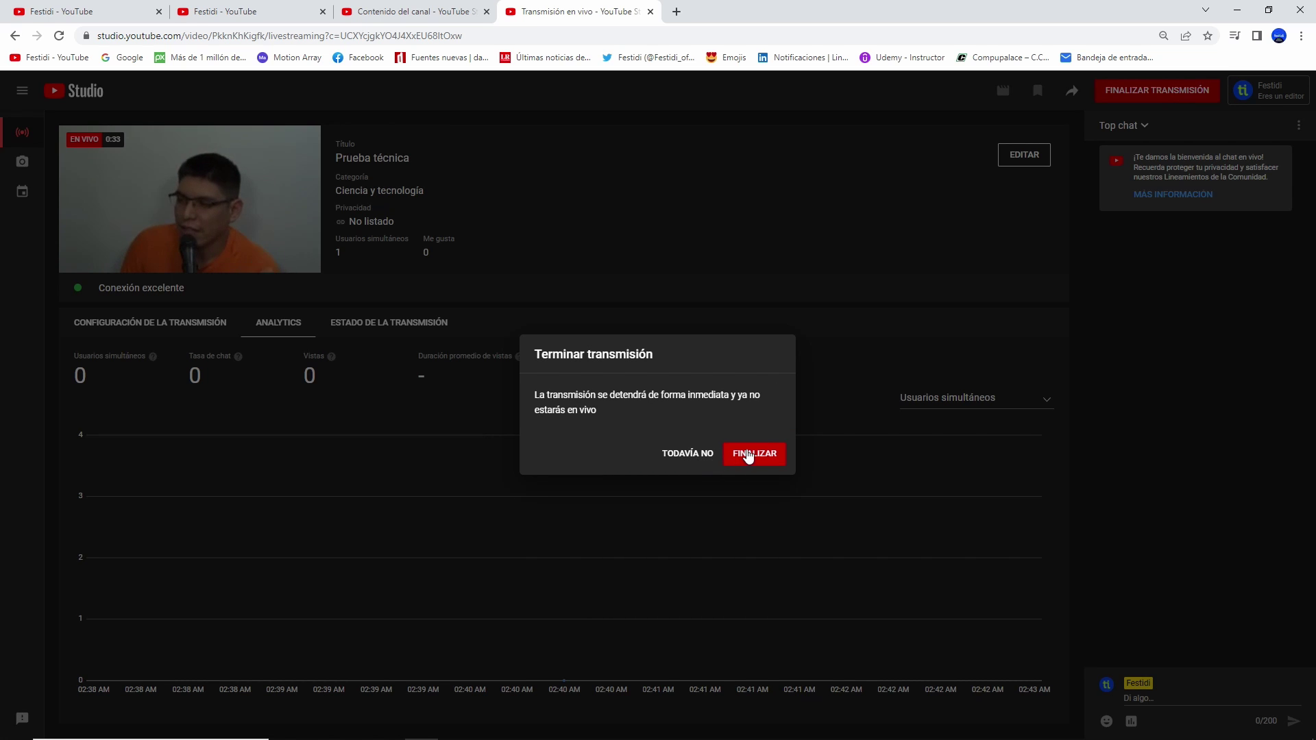
{"action": "left_click", "coordinate": [746, 451]}
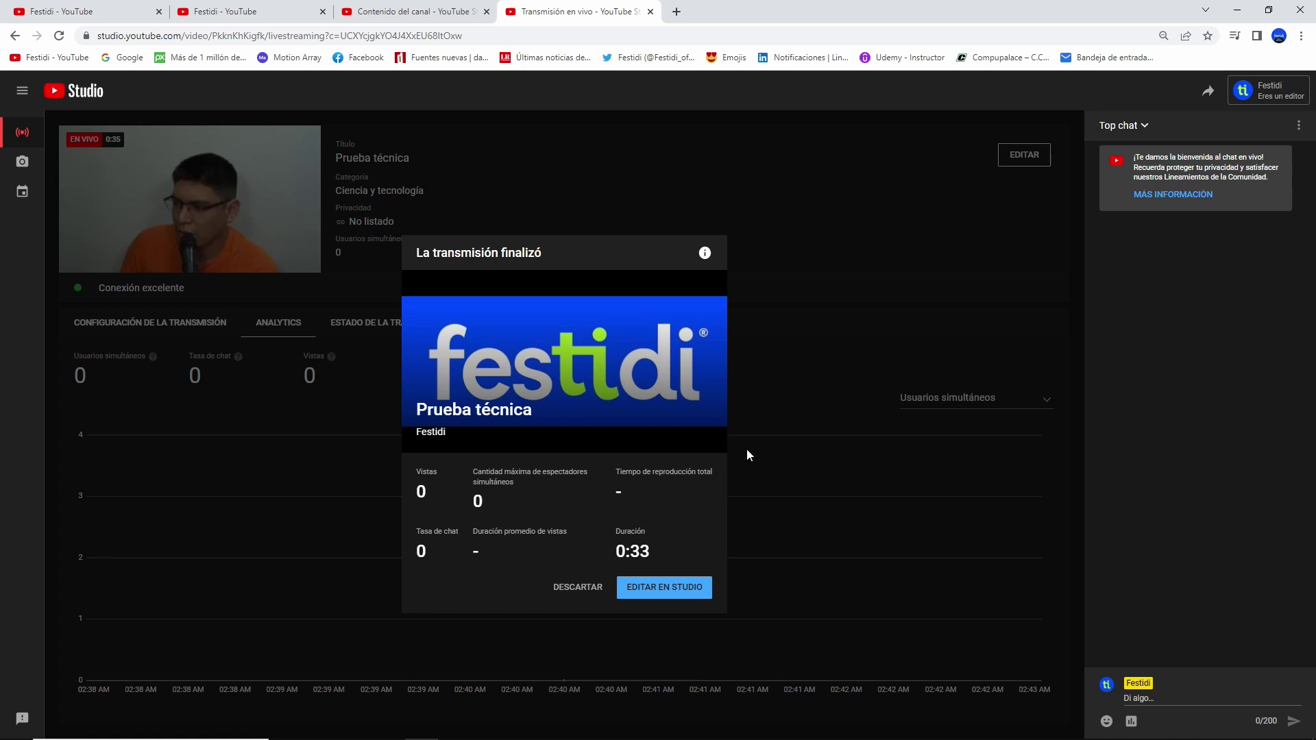
{"action": "left_click", "coordinate": [593, 585]}
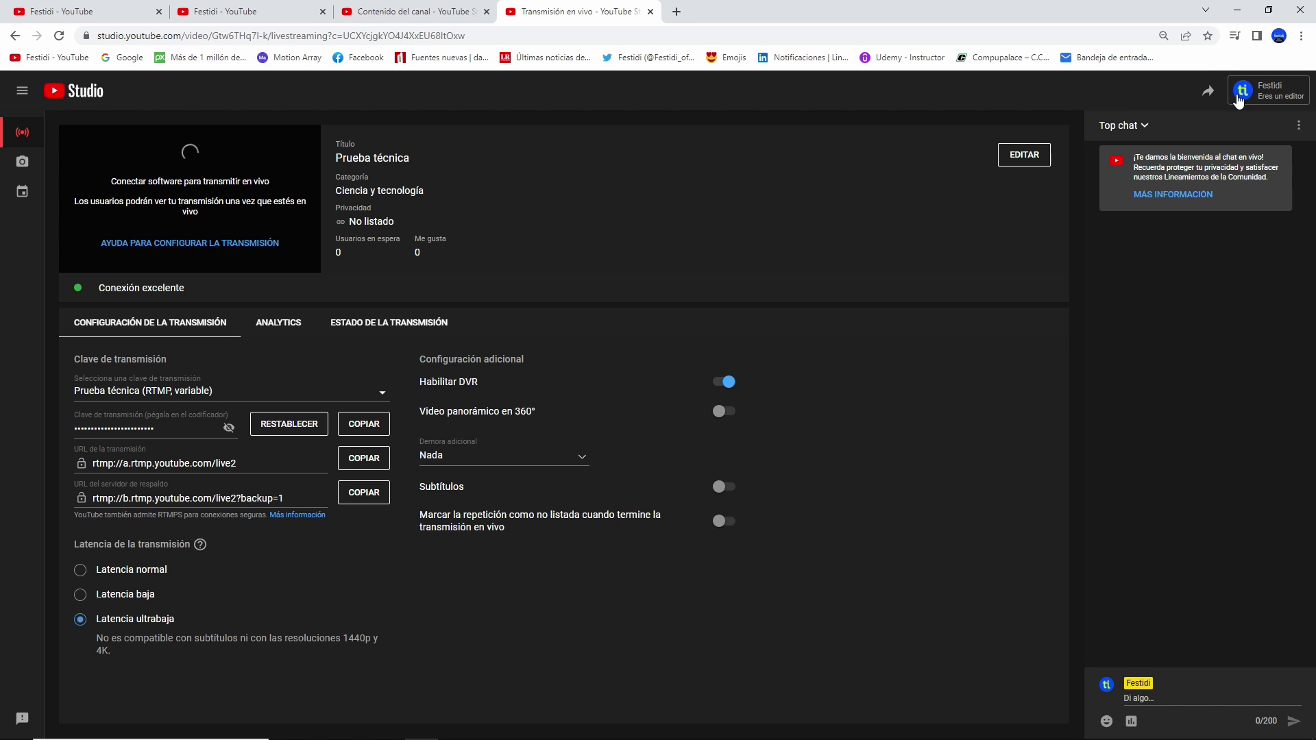
- Switch the ATEM Live Stream output OFF, resetting its timer to 00:00:00
{"action": "left_click", "coordinate": [622, 726]}
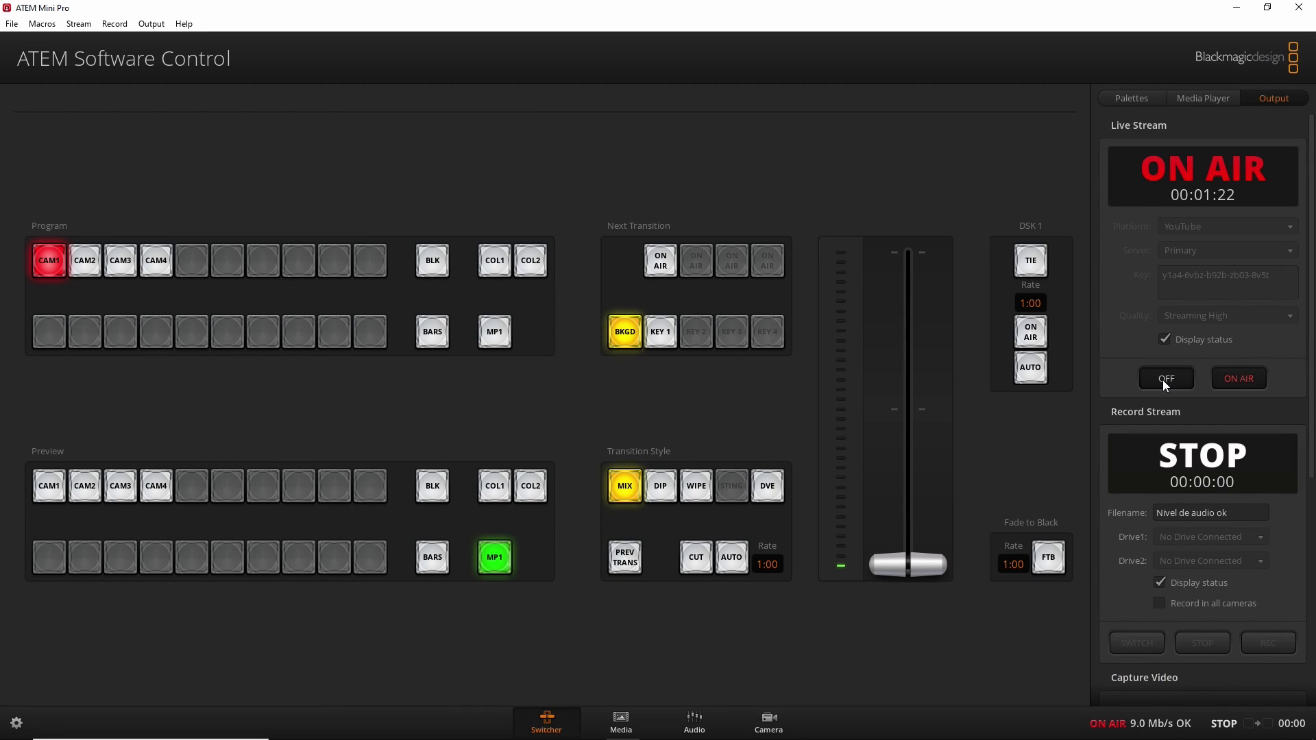
{"action": "left_click", "coordinate": [1164, 379]}
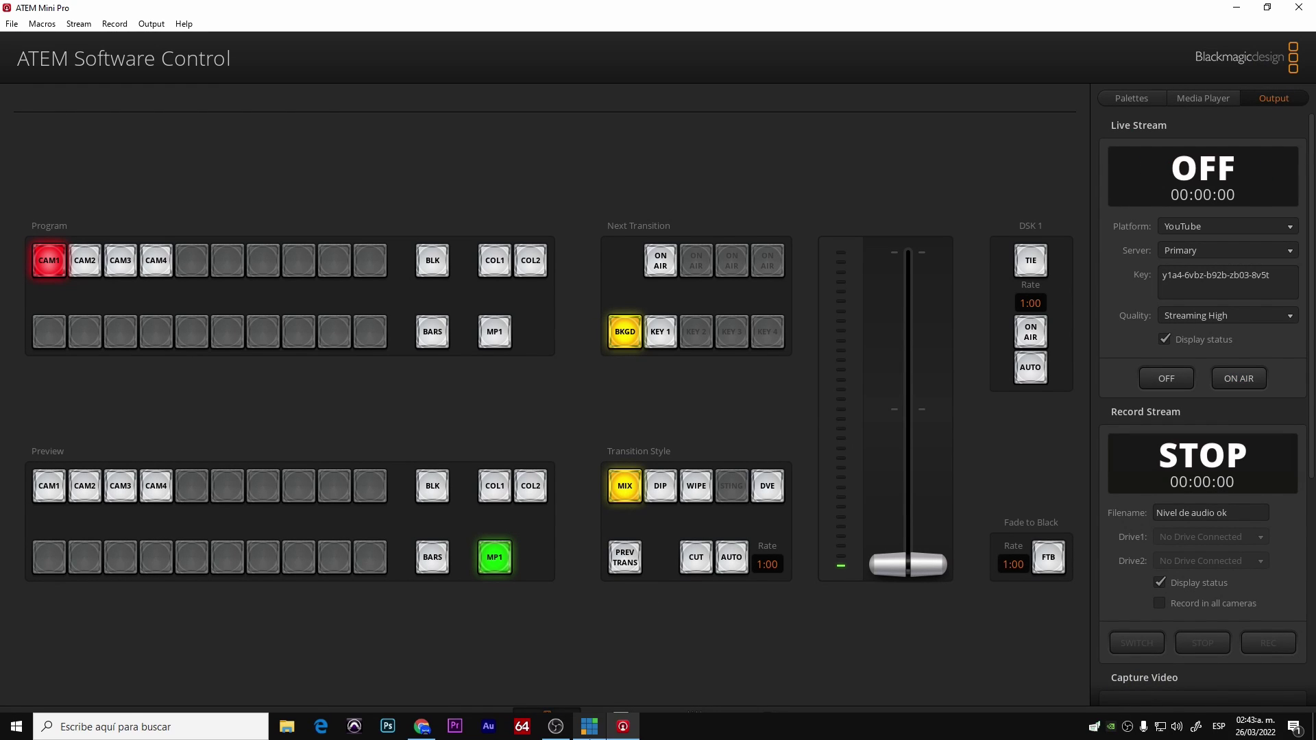
{"action": "left_click", "coordinate": [424, 731]}
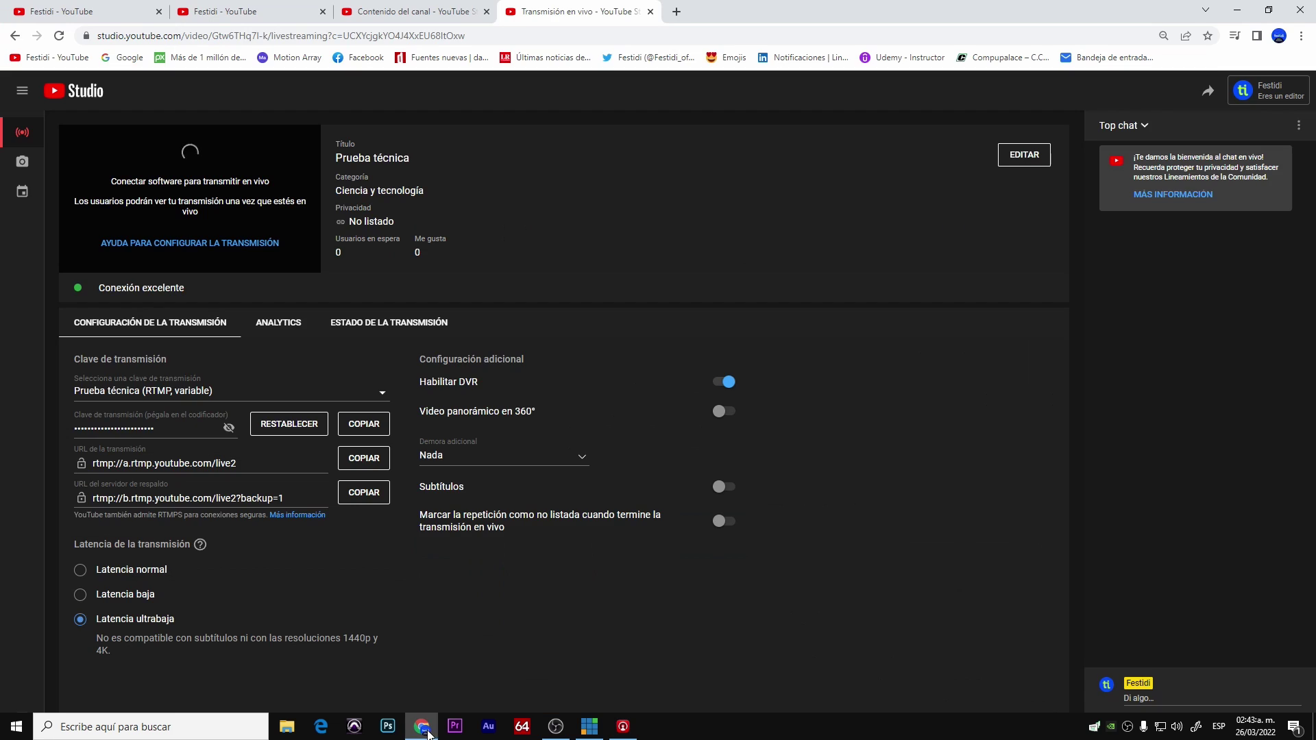
- Switch from the editor's channel to the Festidi account through the account menu
{"action": "left_click", "coordinate": [1253, 99]}
{"action": "left_click", "coordinate": [1167, 171]}
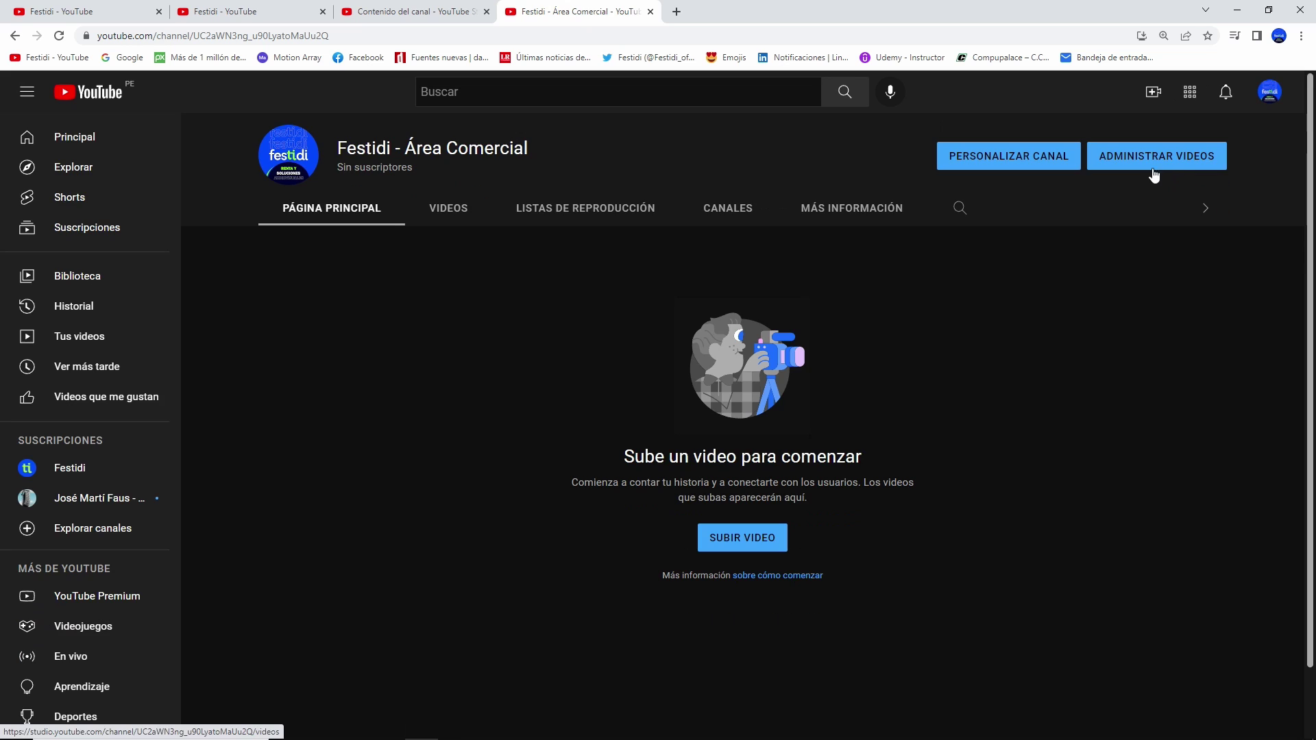
{"action": "left_click", "coordinate": [1266, 93]}
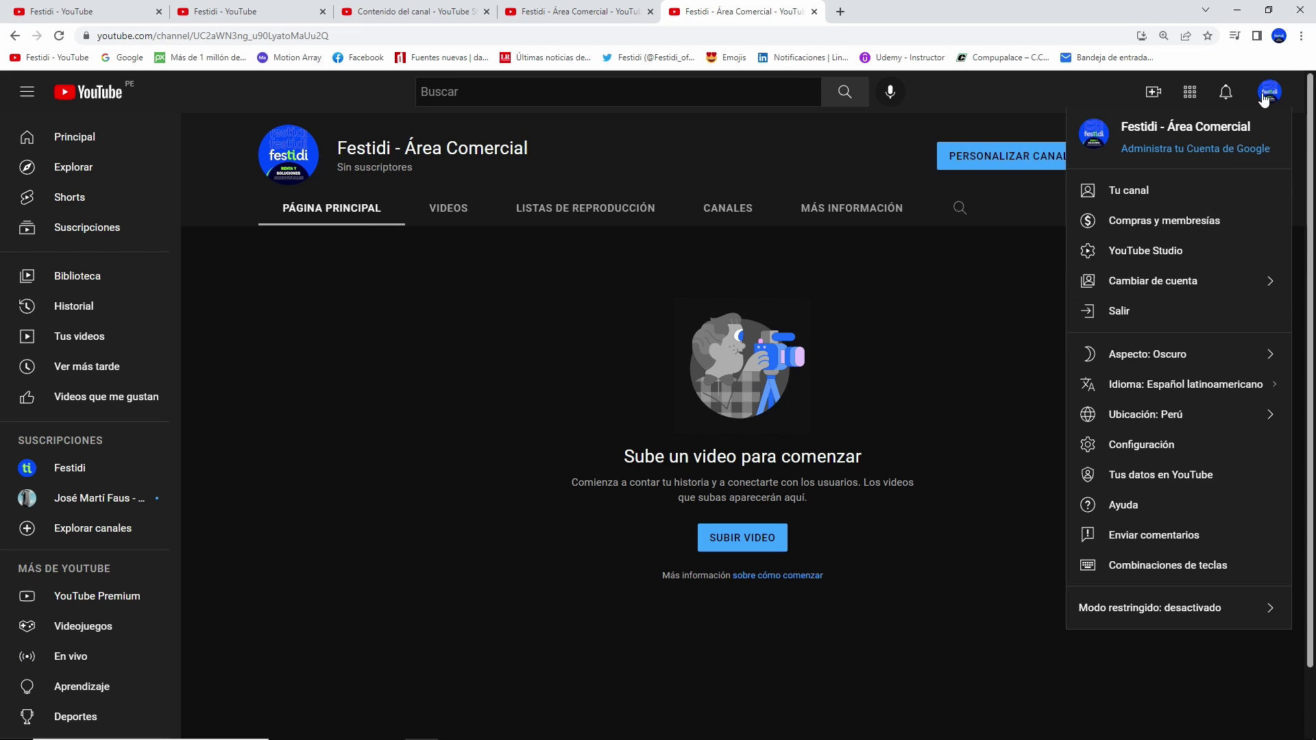
{"action": "left_click", "coordinate": [1153, 280]}
{"action": "left_click", "coordinate": [1199, 262]}
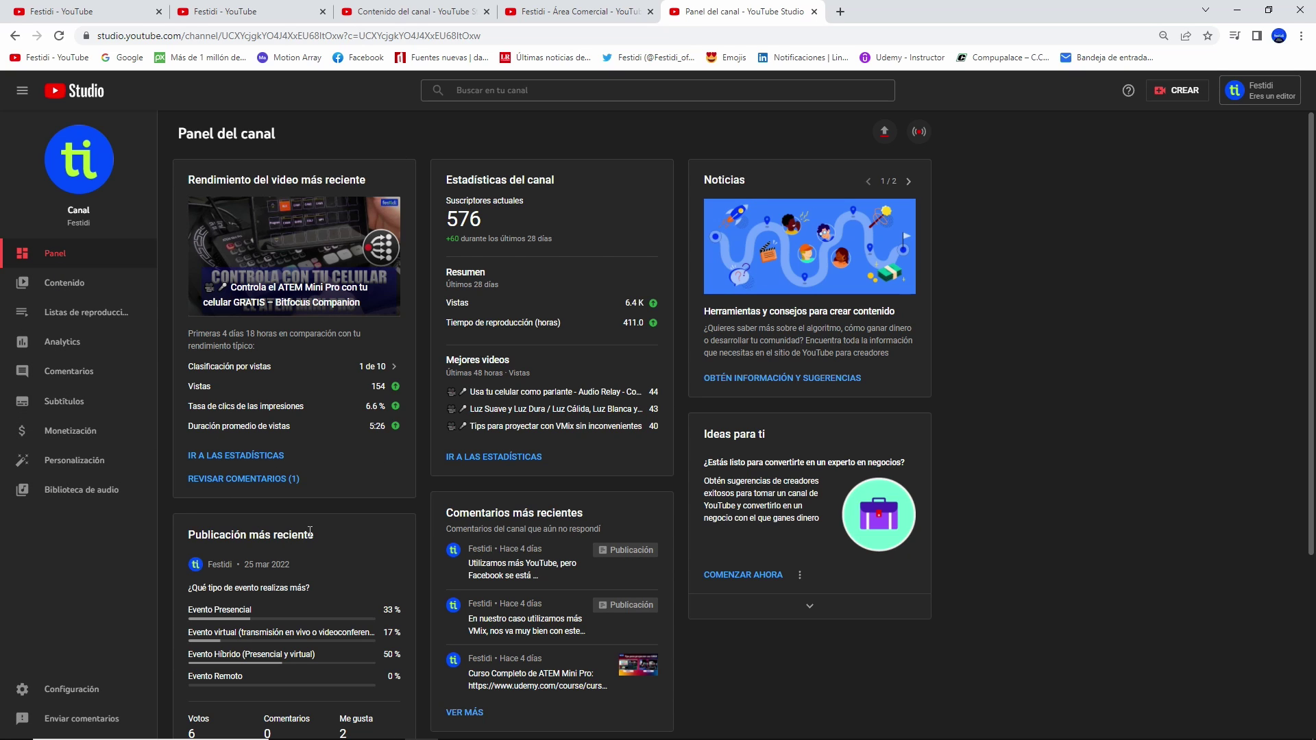
- Set the limited editor's access to Quitar acceso in Permisos, save, and pass the identity check
{"action": "left_click", "coordinate": [92, 692]}
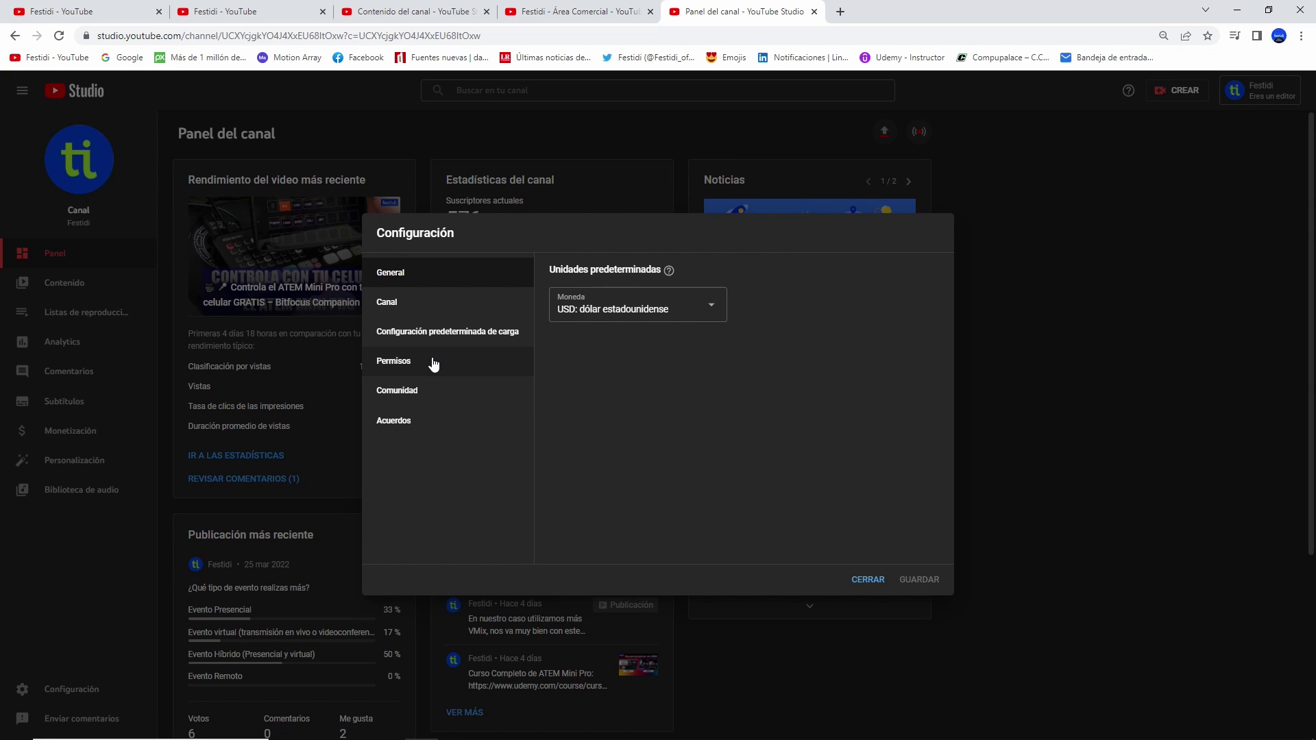
{"action": "left_click", "coordinate": [431, 363]}
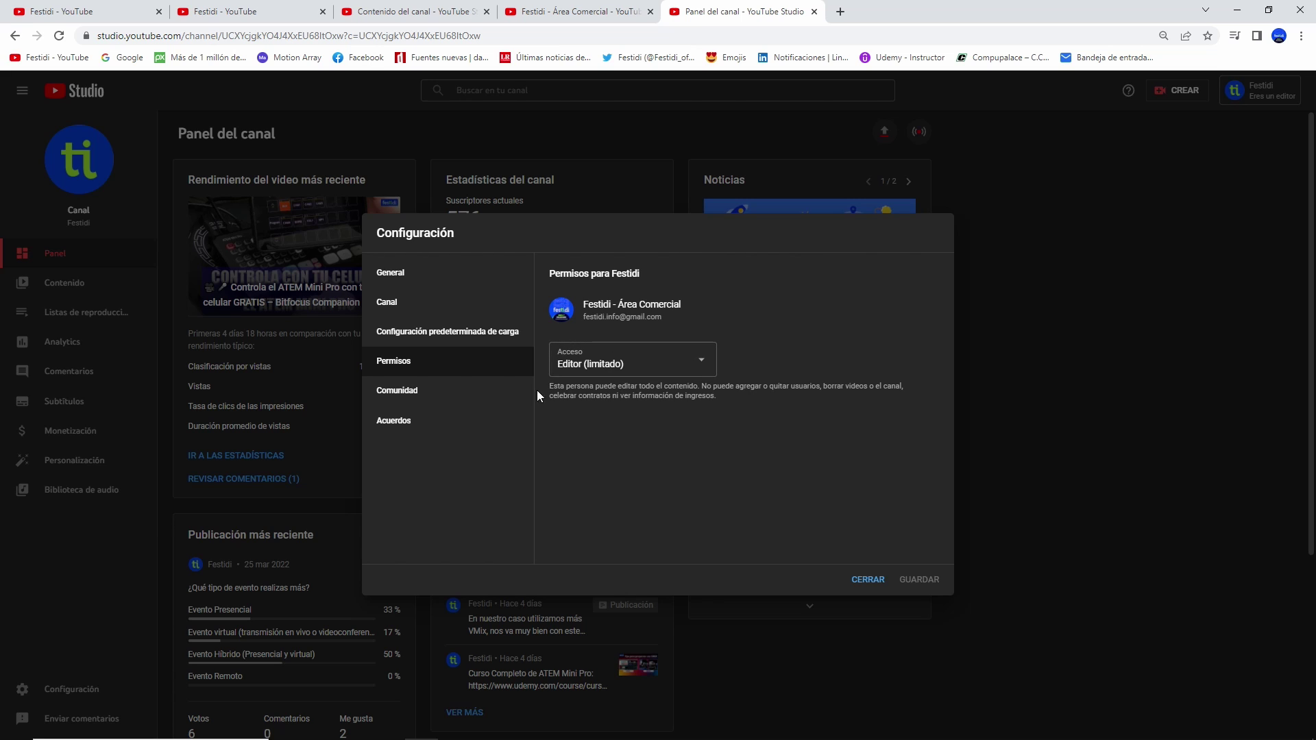
{"action": "left_click", "coordinate": [703, 365]}
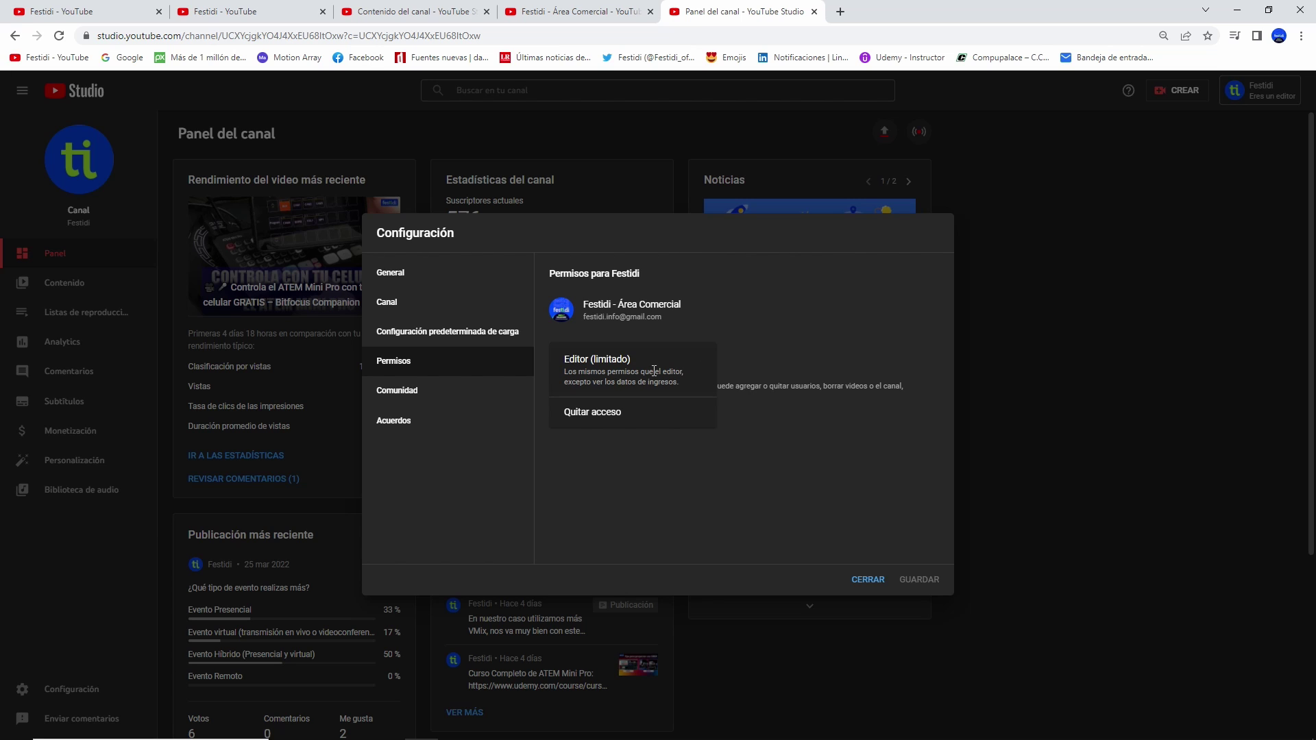
{"action": "left_click", "coordinate": [575, 413]}
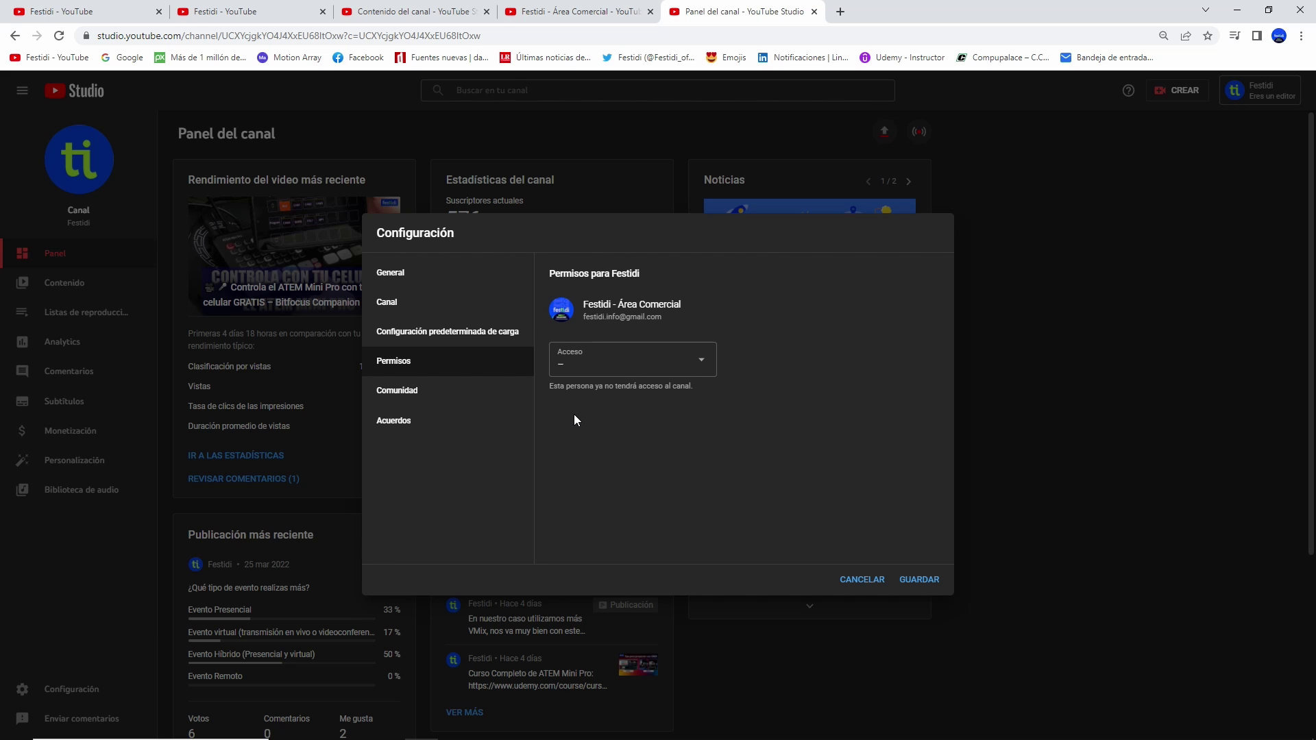
{"action": "left_click", "coordinate": [931, 576]}
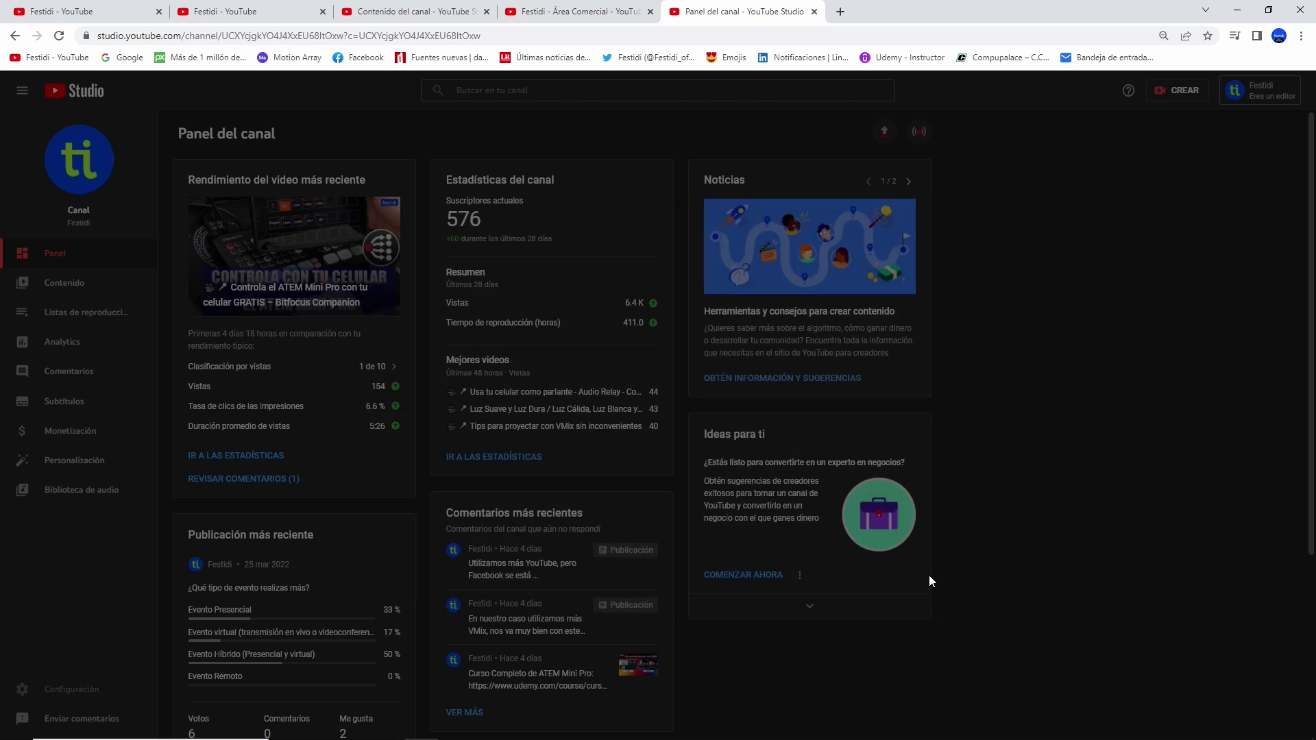
{"action": "left_click", "coordinate": [795, 447]}
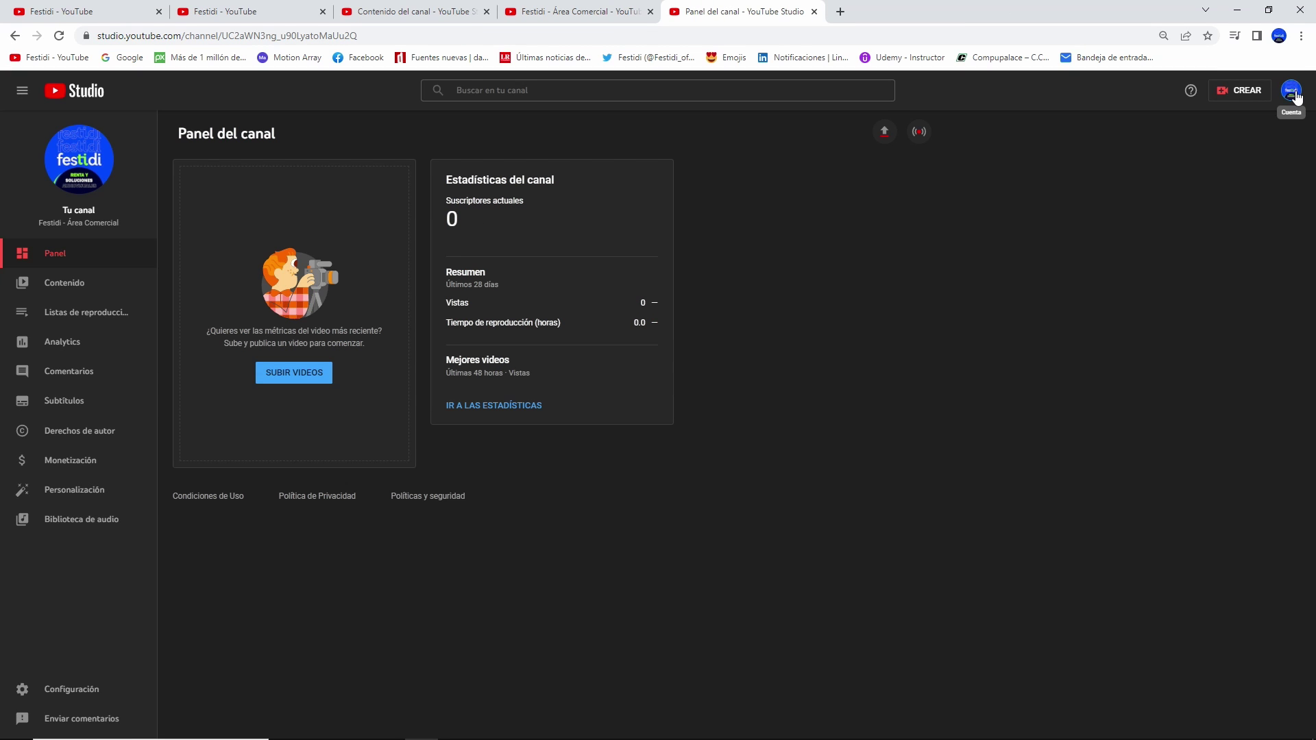
- Sign out of the editor account, sign back in as Festidi, and open Tus videos
{"action": "left_click", "coordinate": [1291, 90]}
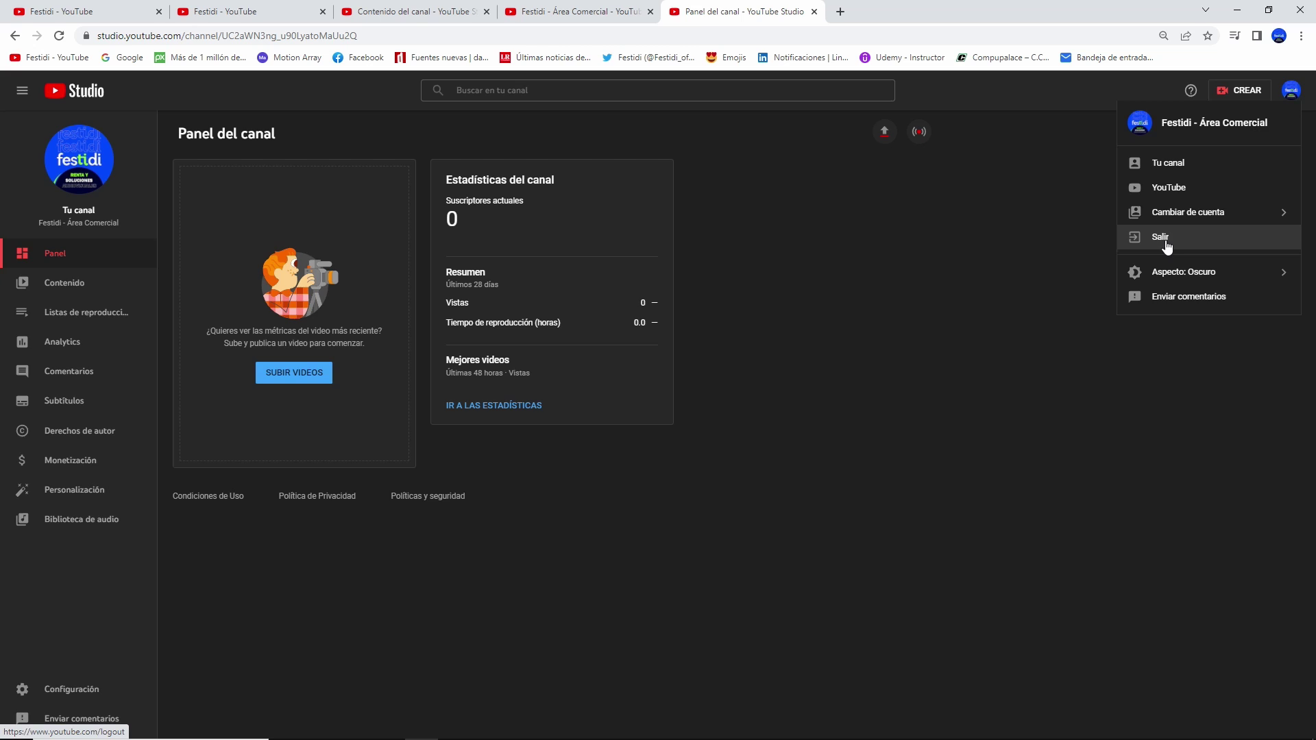
{"action": "left_click", "coordinate": [1167, 249]}
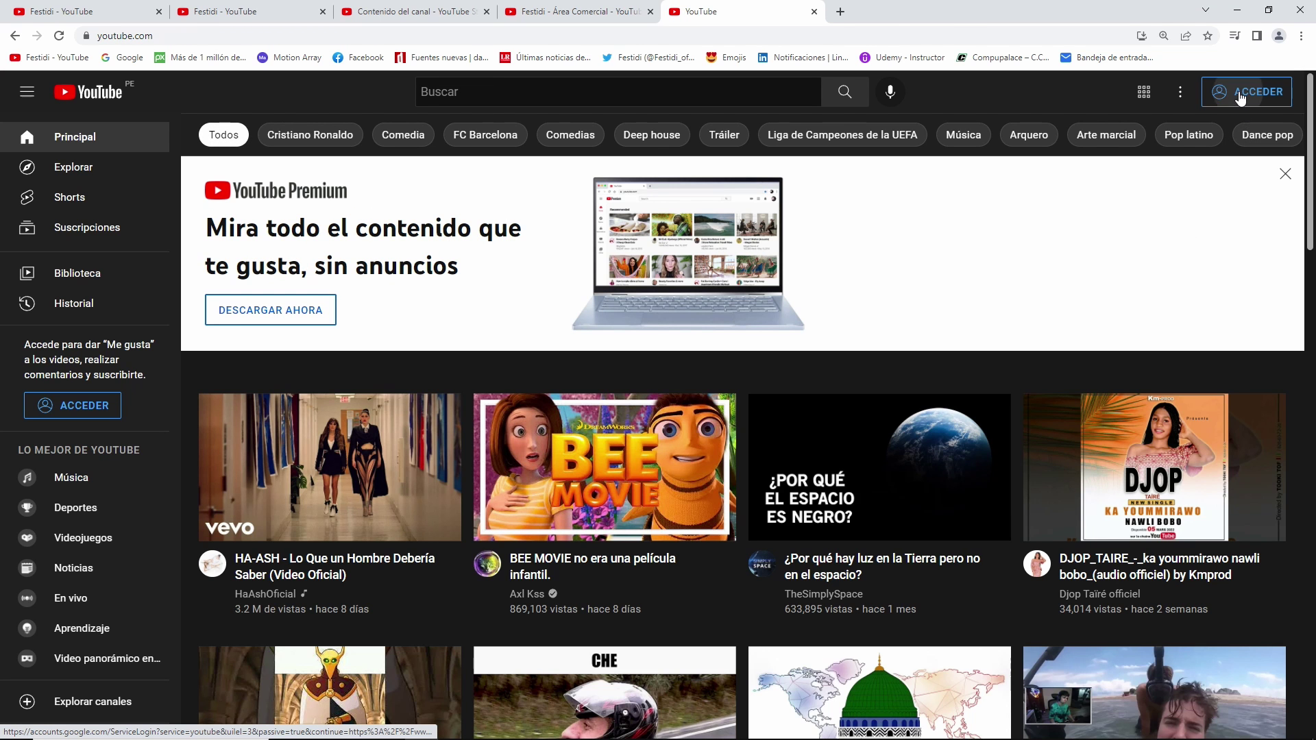
{"action": "left_click", "coordinate": [1238, 93]}
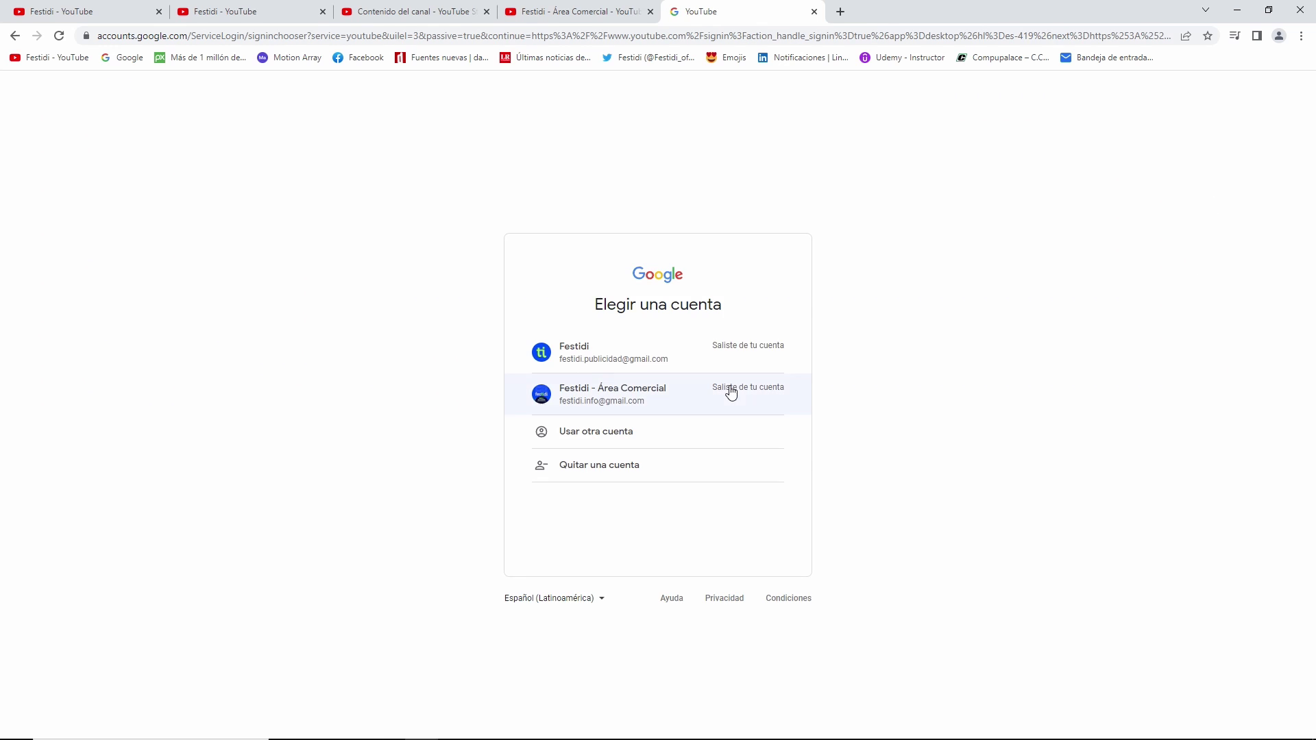
{"action": "left_click", "coordinate": [668, 369]}
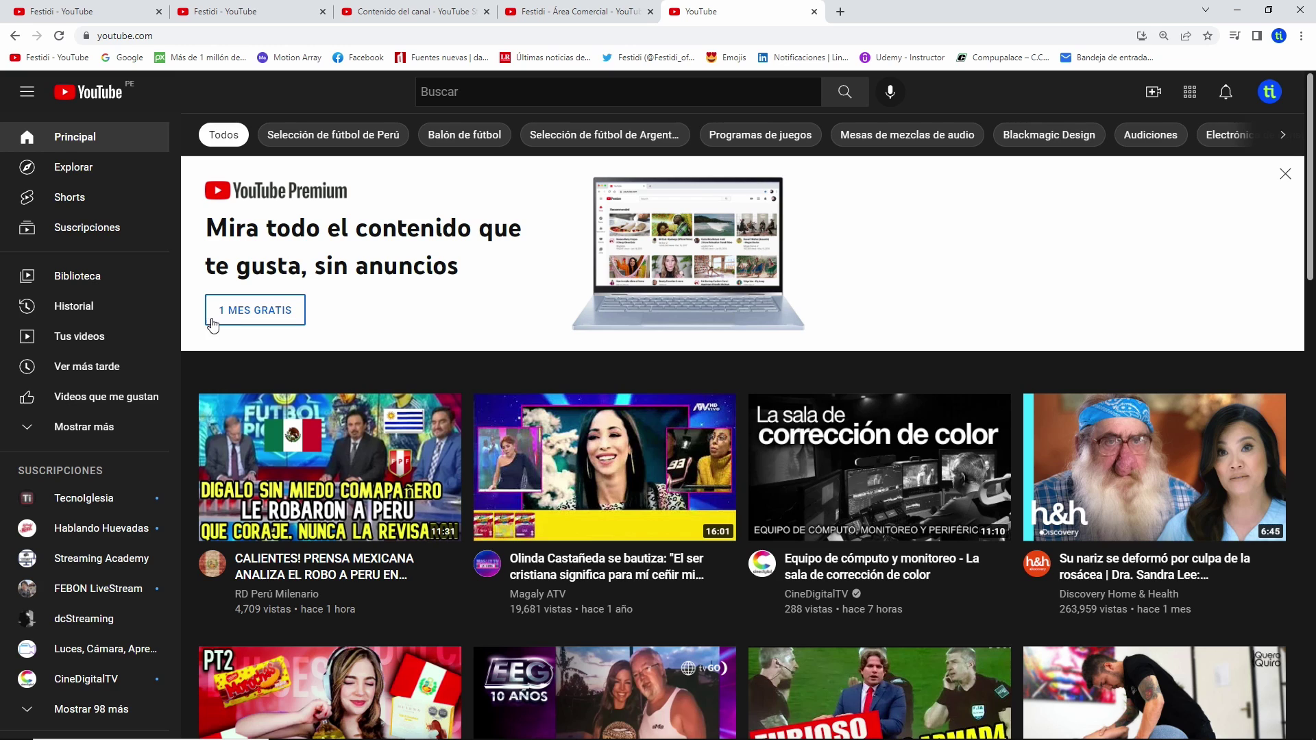
{"action": "left_click", "coordinate": [87, 337]}
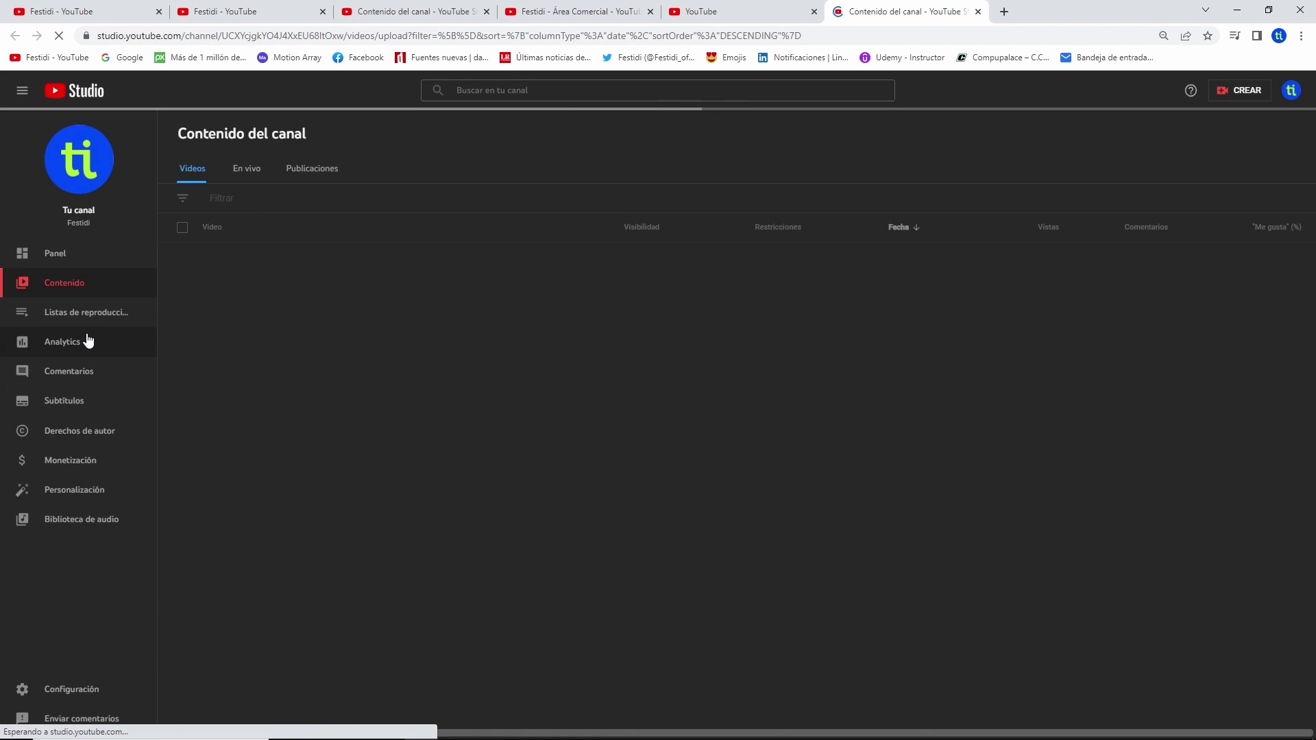
{"action": "left_click", "coordinate": [95, 692]}
{"action": "left_click", "coordinate": [385, 370]}
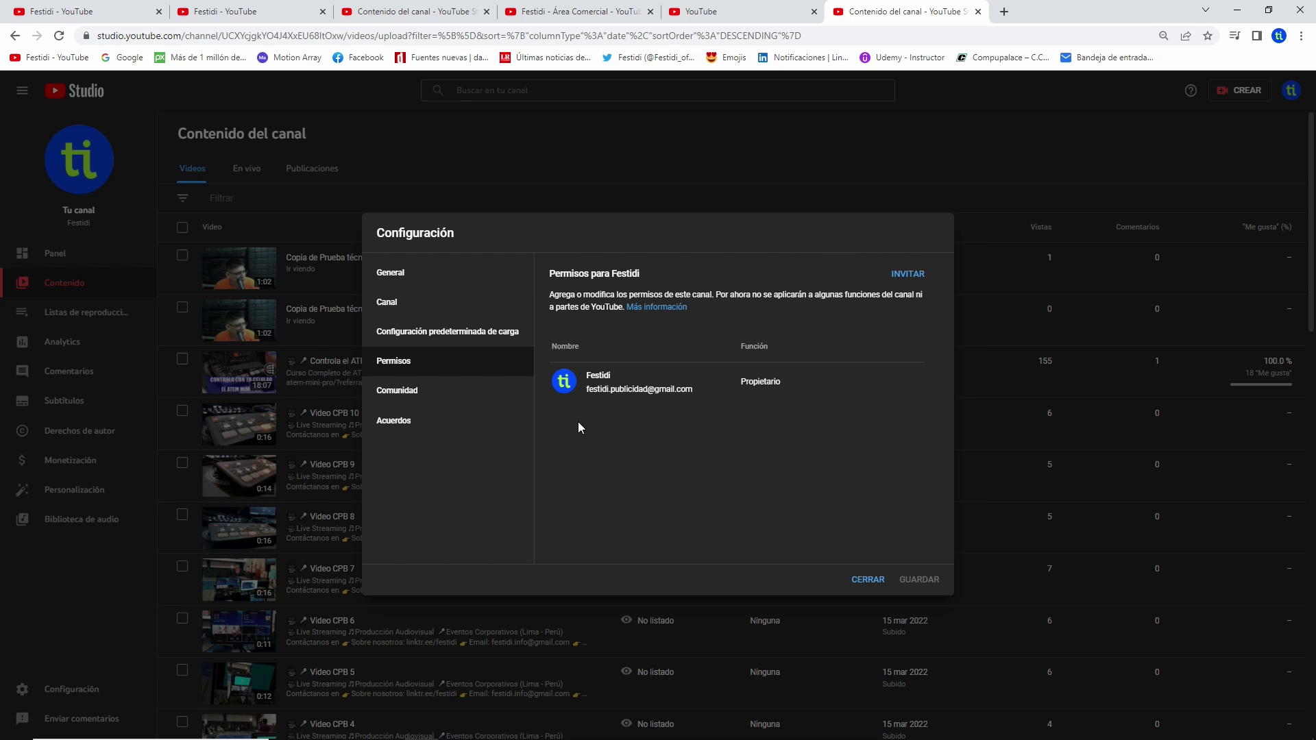
{"action": "left_click", "coordinate": [868, 580]}
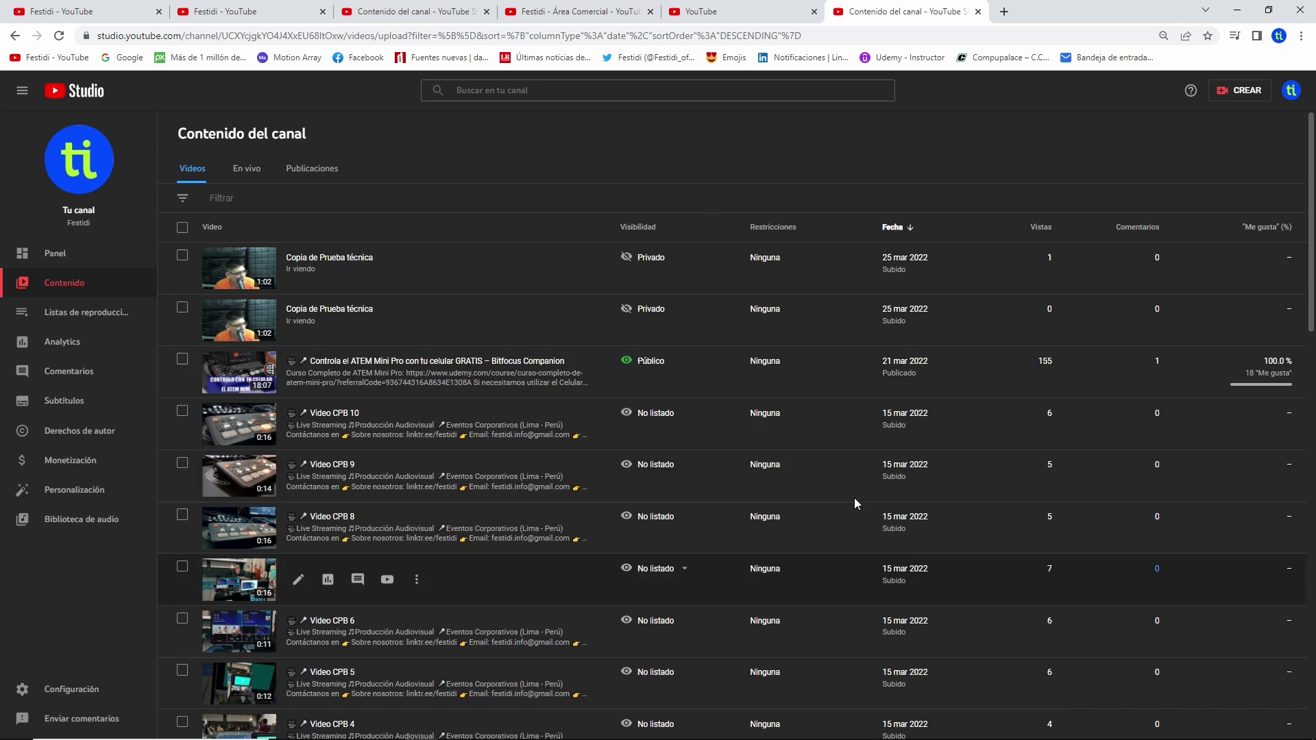